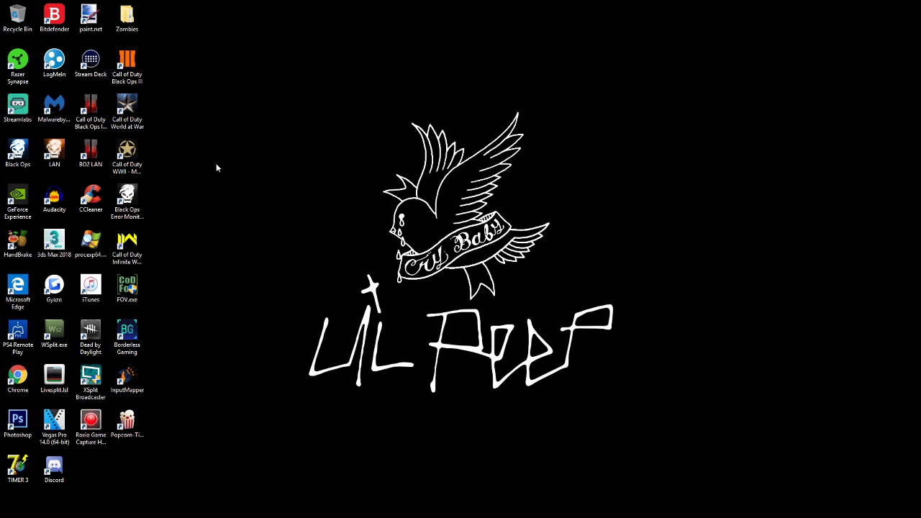
# Dismiss the BO2 LAN shortcut menu and open the Windows (C:) drive.
pyautogui.rightClick(90, 145)
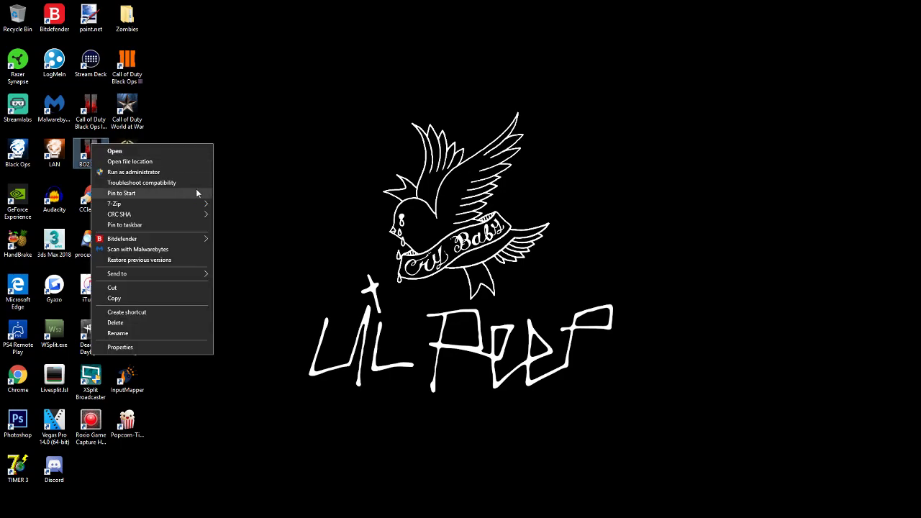
pyautogui.click(132, 18)
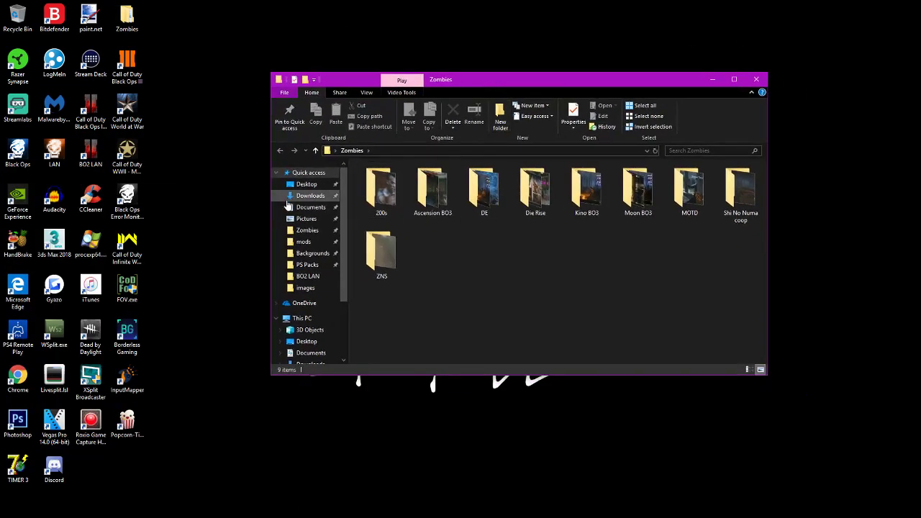
pyautogui.scroll(-1, 310, 302)
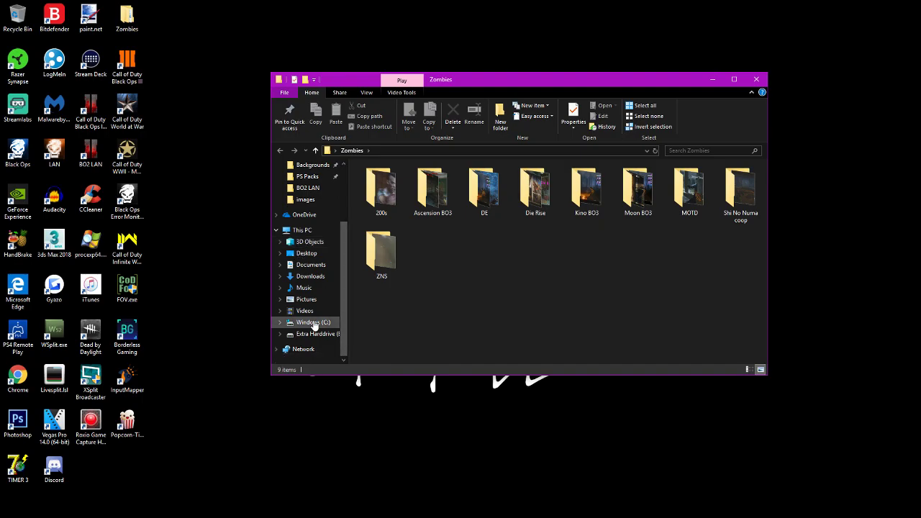
pyautogui.click(313, 324)
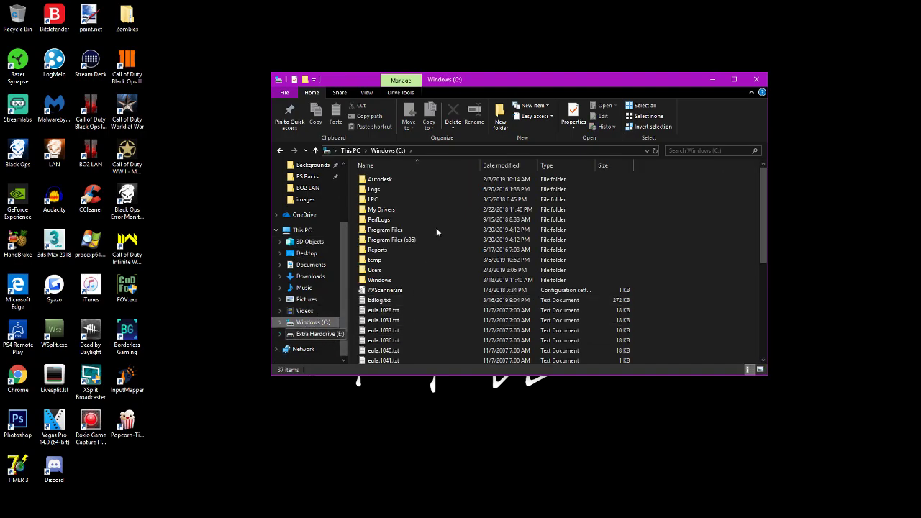
# Browse into Program Files (x86) > Steam > steamapps > common.
pyautogui.doubleClick(401, 243)
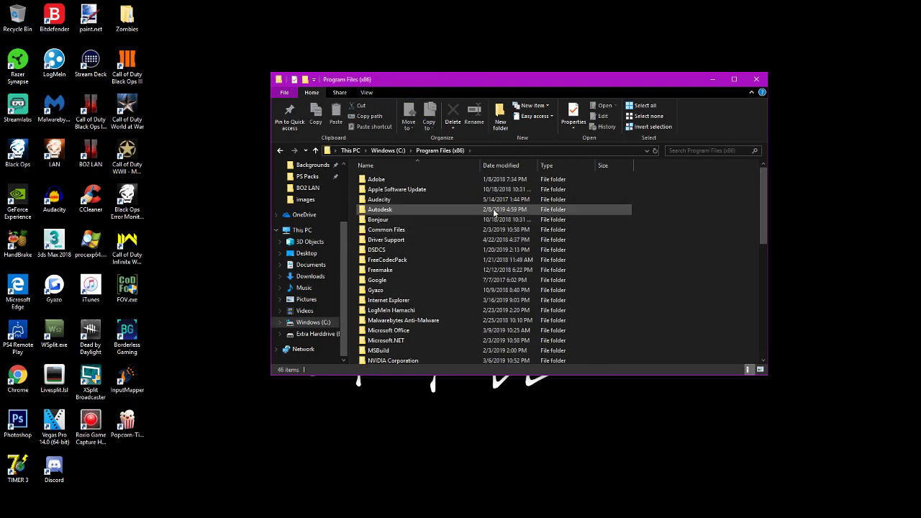
pyautogui.scroll(-8, 492, 209)
pyautogui.scroll(-1, 492, 206)
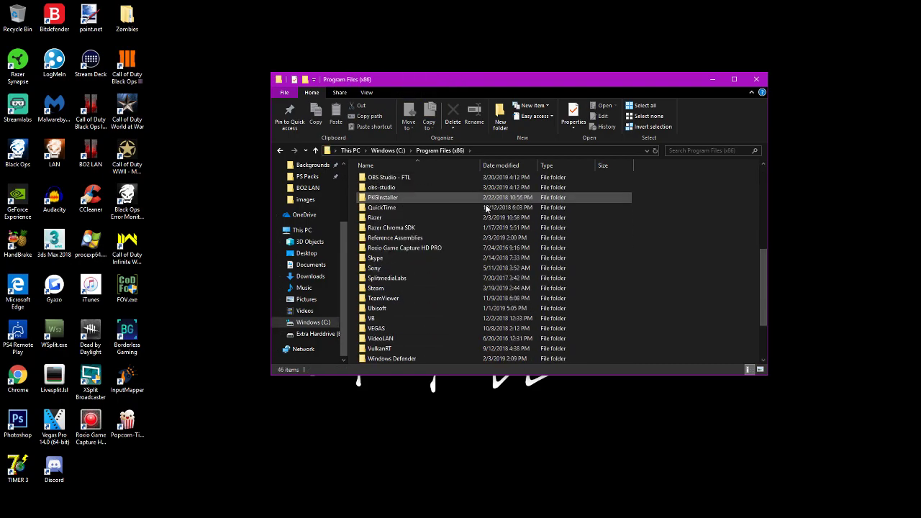
pyautogui.doubleClick(378, 289)
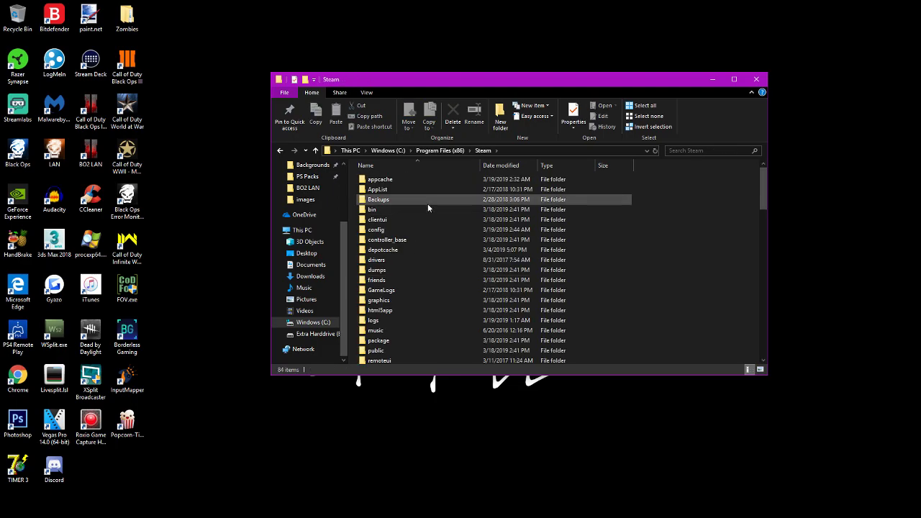
pyautogui.scroll(-3, 409, 212)
pyautogui.doubleClick(388, 272)
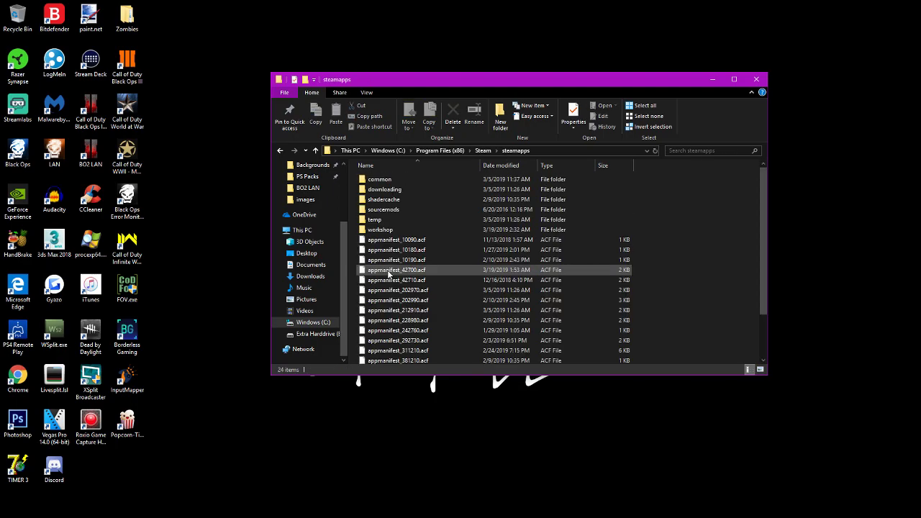
pyautogui.doubleClick(394, 180)
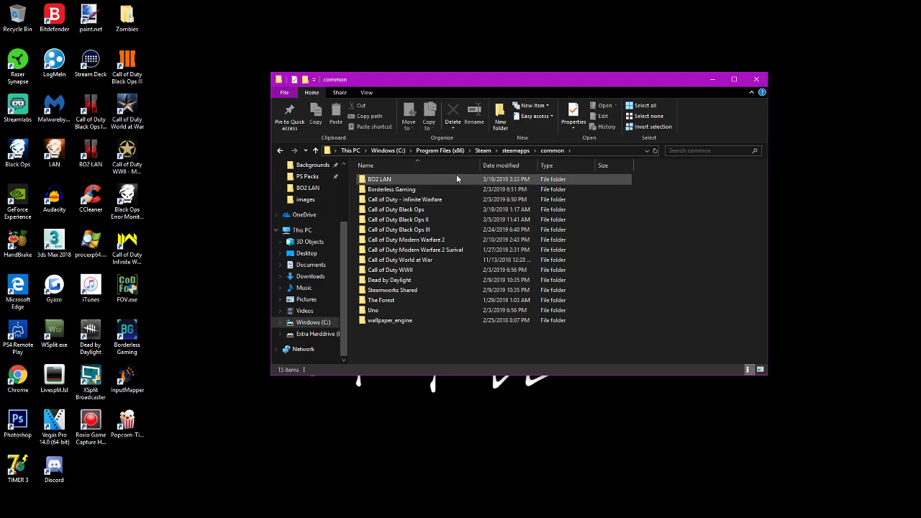
# Open BO2 LAN > data > images.
pyautogui.doubleClick(386, 180)
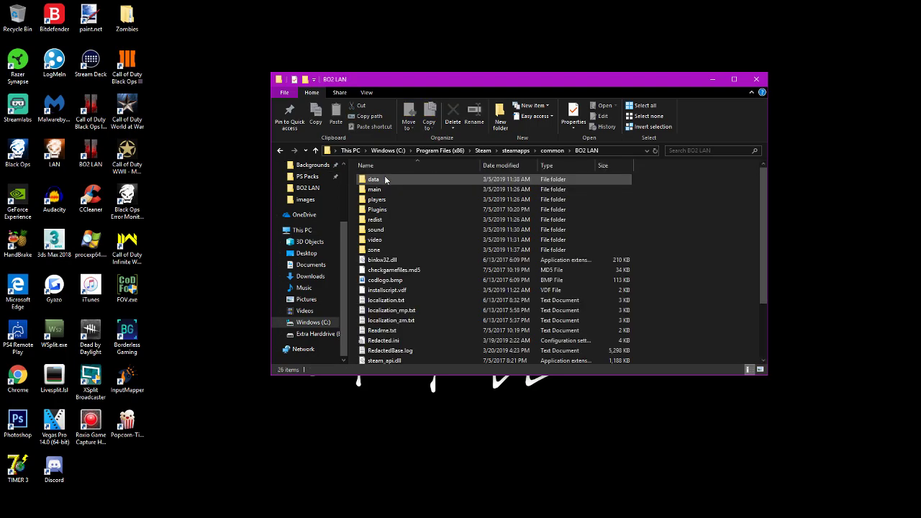
pyautogui.scroll(-3, 460, 297)
pyautogui.scroll(3, 576, 294)
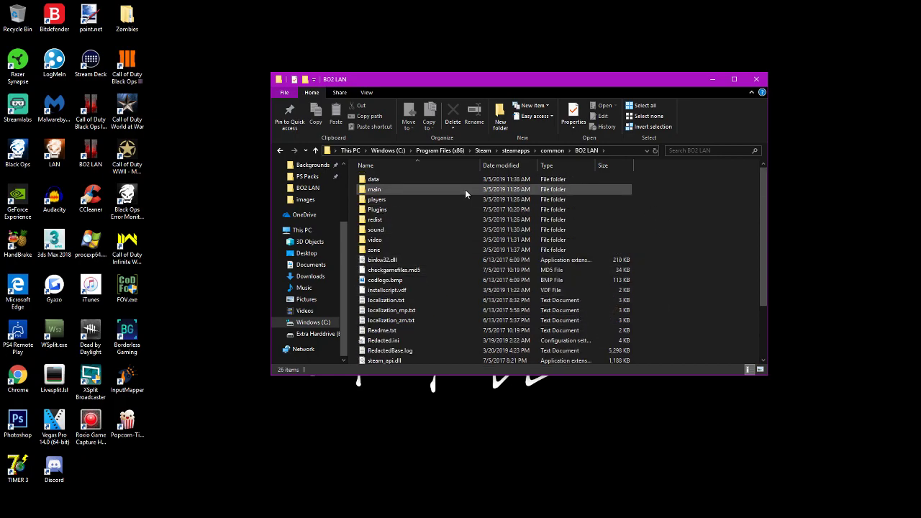
pyautogui.doubleClick(385, 180)
pyautogui.click(375, 181)
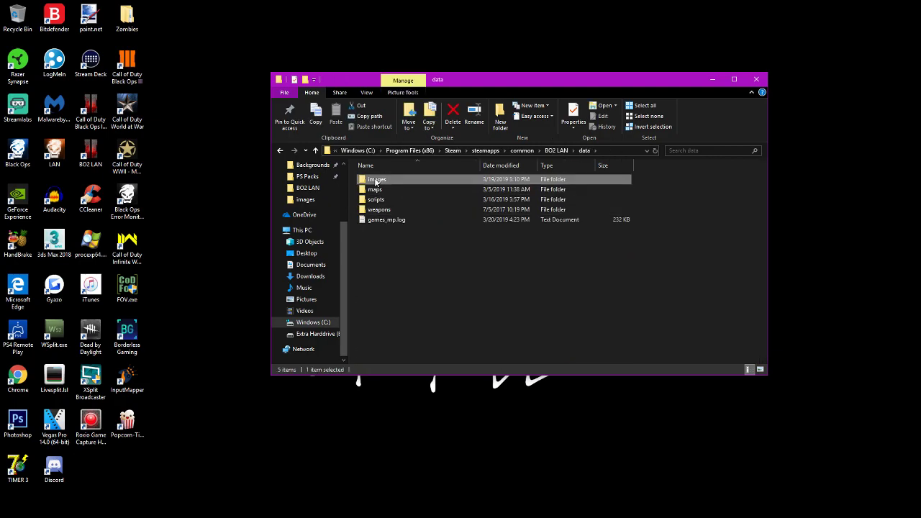
pyautogui.doubleClick(375, 180)
# Scroll through the .iwi and .png texture files in the images folder.
pyautogui.scroll(-10, 554, 209)
pyautogui.scroll(-10, 555, 210)
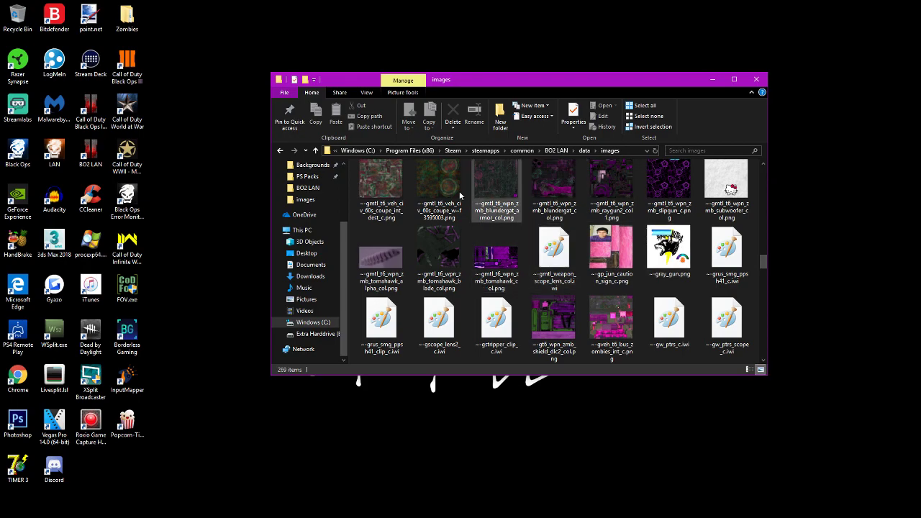
pyautogui.scroll(-5, 547, 223)
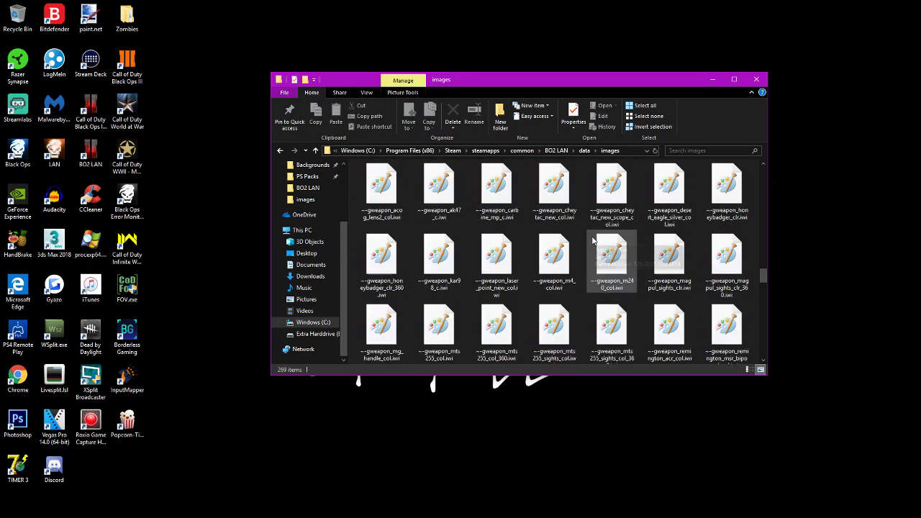
pyautogui.scroll(5, 547, 267)
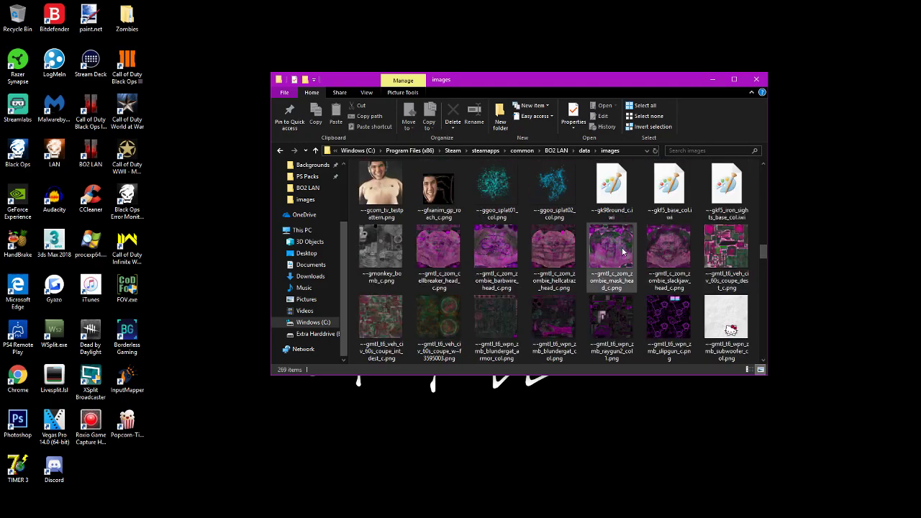
pyautogui.scroll(-5, 627, 277)
pyautogui.scroll(5, 627, 278)
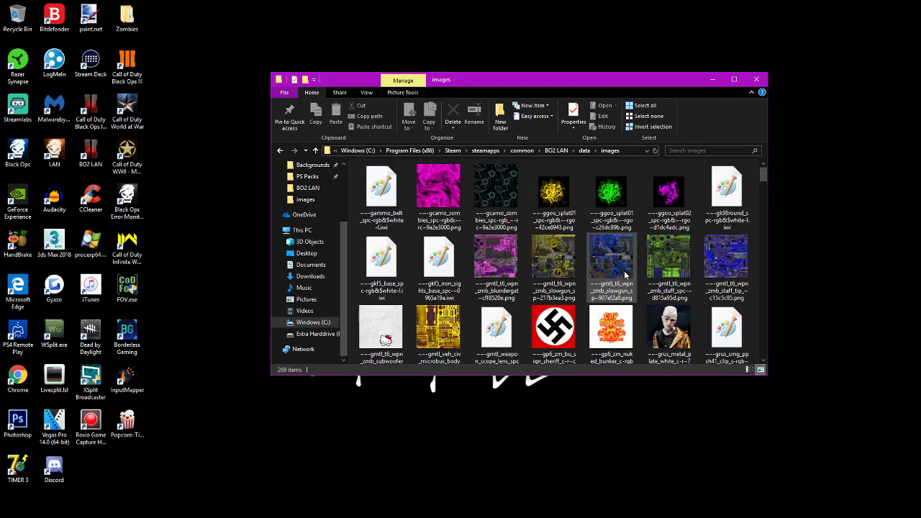
pyautogui.moveTo(521, 83); pyautogui.dragTo(543, 100)
pyautogui.scroll(-5, 592, 276)
pyautogui.scroll(3, 592, 275)
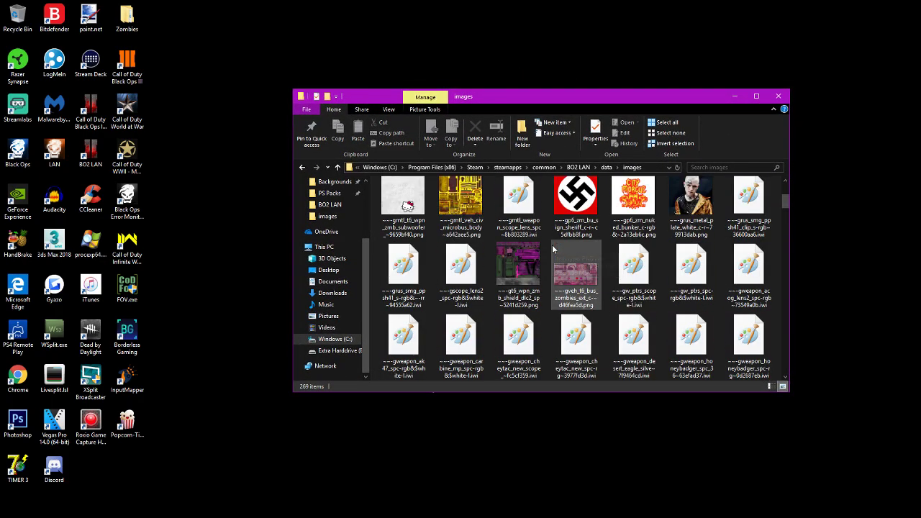
pyautogui.scroll(1, 552, 248)
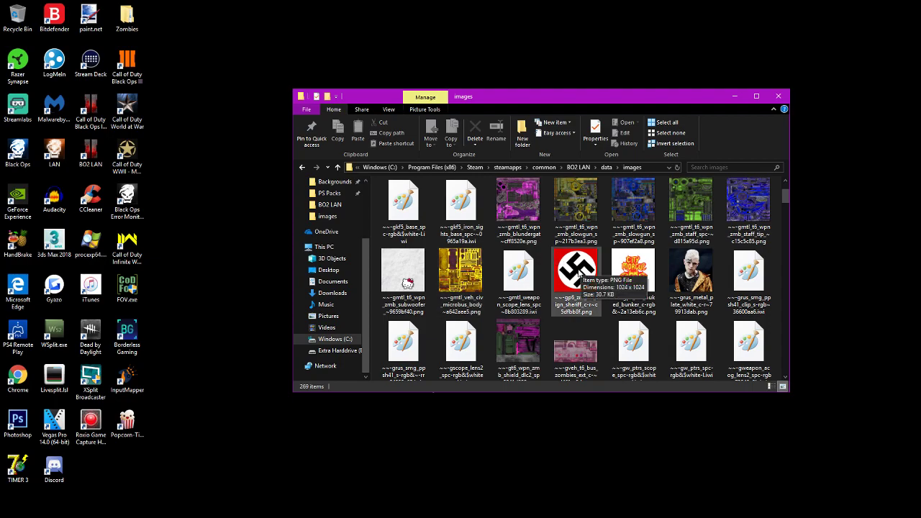
# Drag the zombies sheriff sign PNG onto the desktop and position its icon lower-left.
pyautogui.click(580, 274)
pyautogui.moveTo(576, 273); pyautogui.dragTo(338, 29)
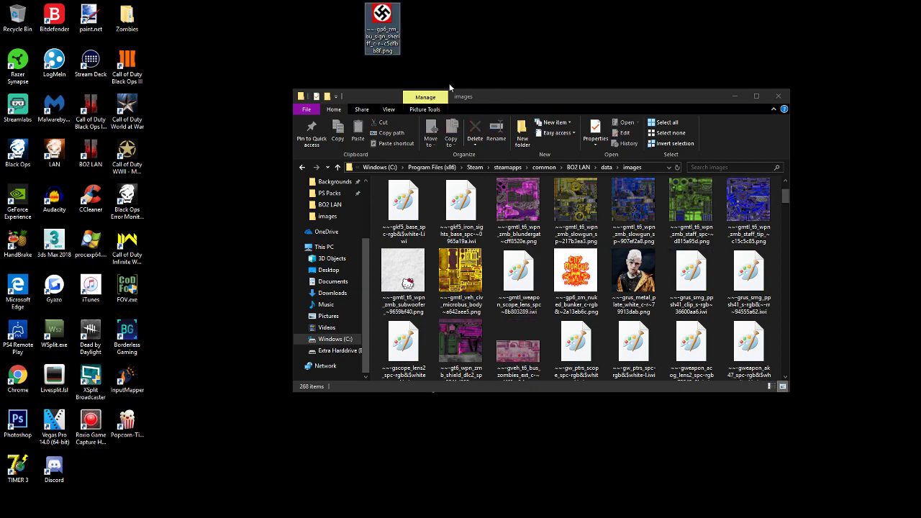
pyautogui.moveTo(513, 95); pyautogui.dragTo(386, 95)
pyautogui.click(609, 96)
pyautogui.moveTo(381, 15); pyautogui.dragTo(416, 122)
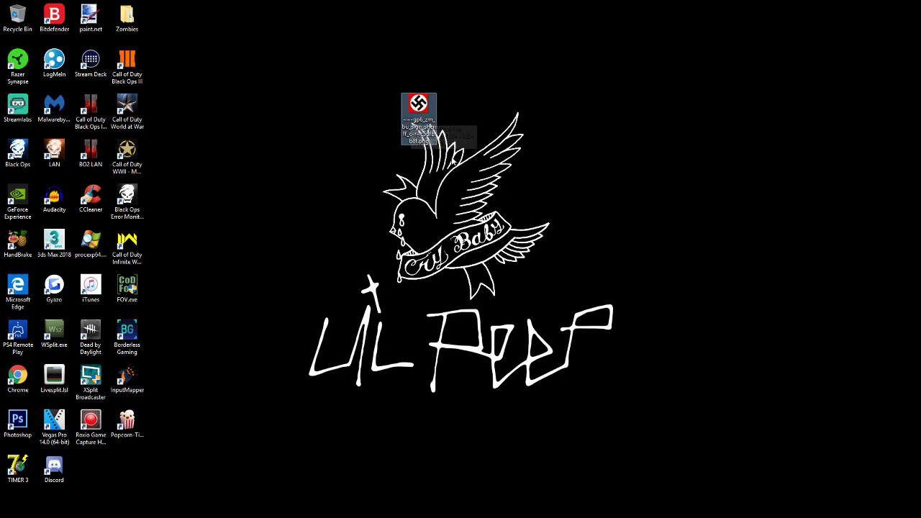
pyautogui.moveTo(420, 105); pyautogui.dragTo(391, 149)
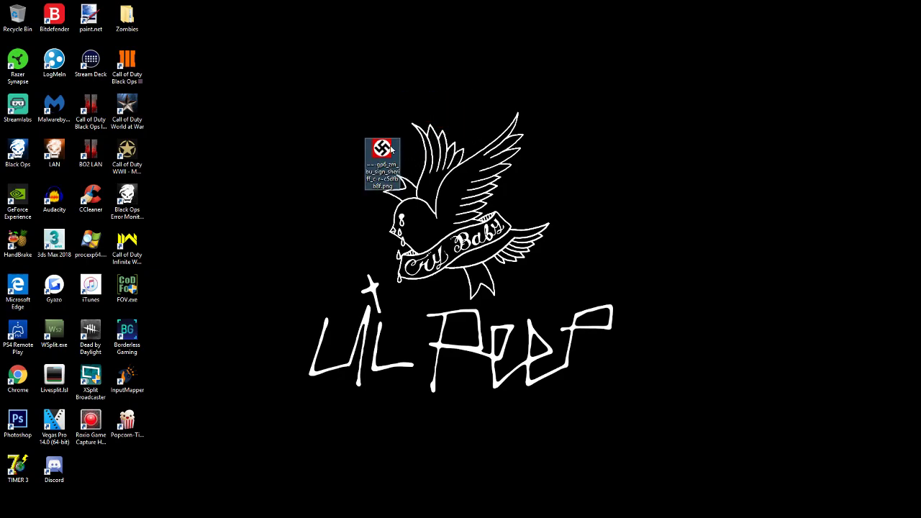
# Reopen Explorer at Downloads > Bo1 and scroll to locate BLACK OPS MODDING.
pyautogui.doubleClick(127, 18)
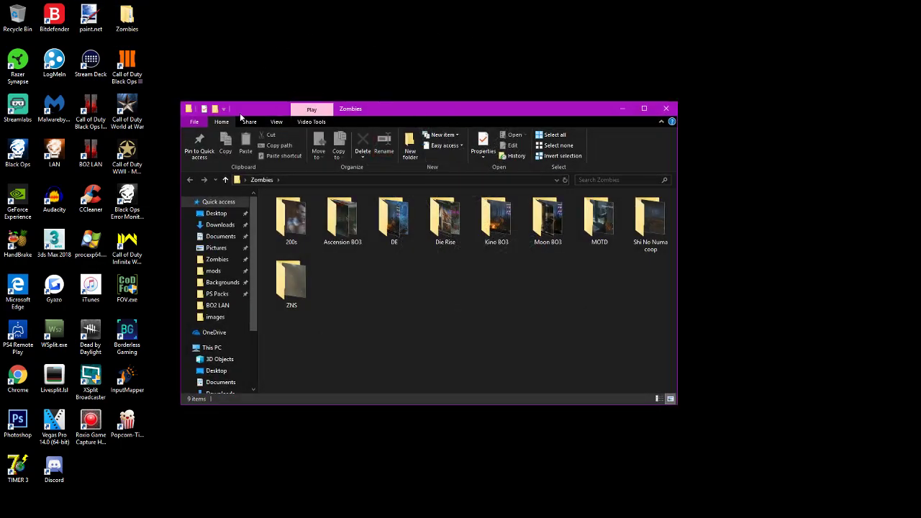
pyautogui.click(225, 225)
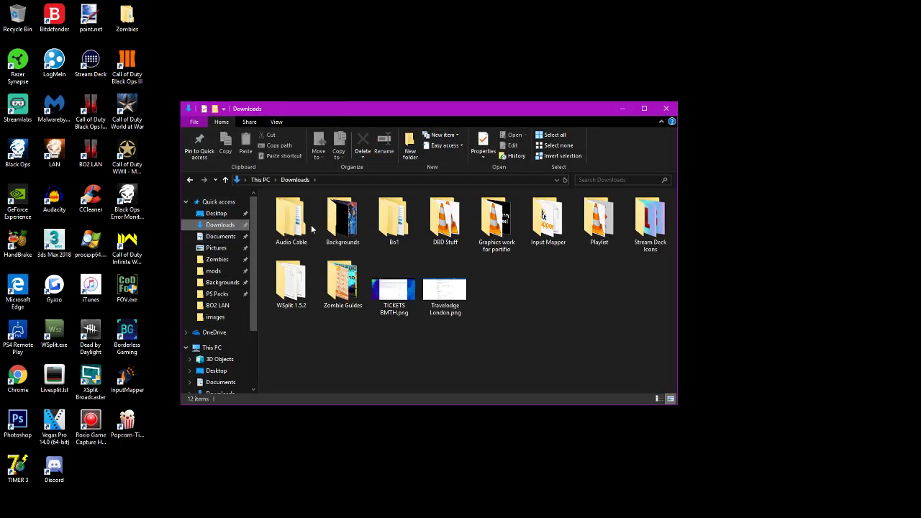
pyautogui.doubleClick(394, 220)
pyautogui.scroll(-3, 423, 231)
pyautogui.scroll(-3, 423, 237)
pyautogui.scroll(6, 424, 236)
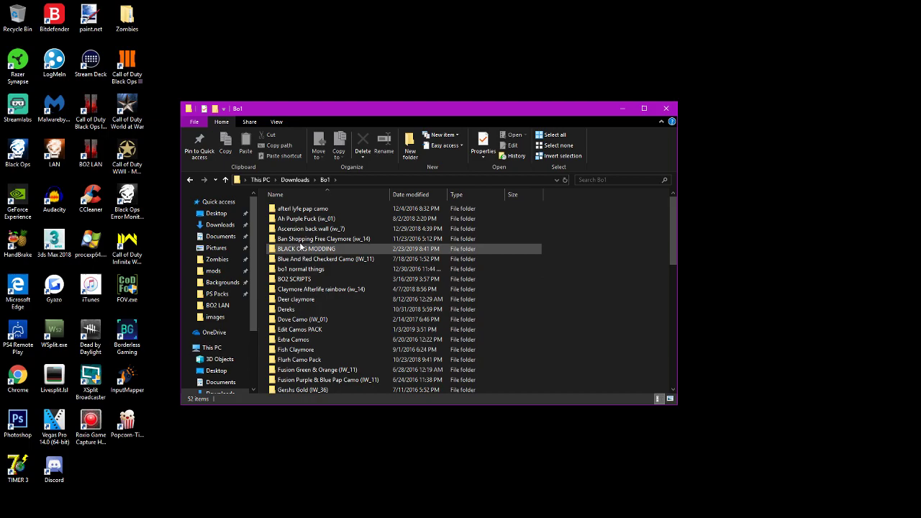
pyautogui.moveTo(300, 252)
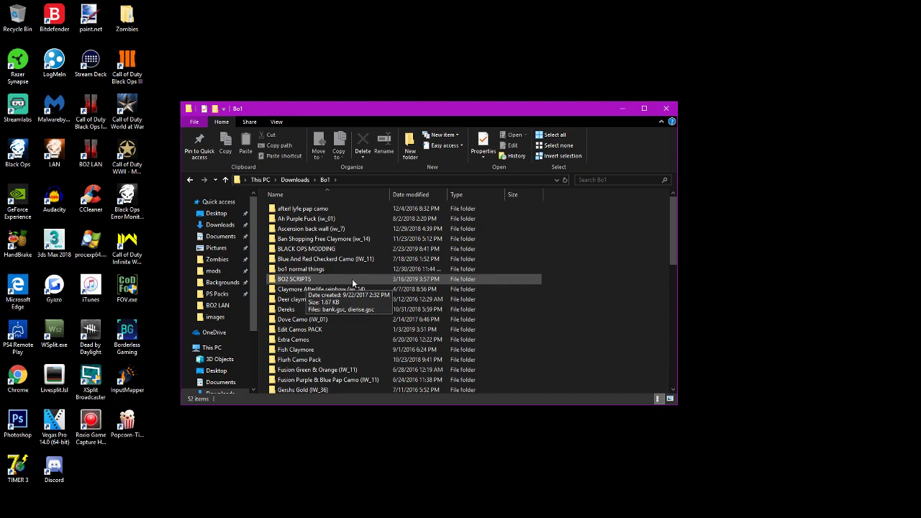
pyautogui.scroll(-2, 383, 273)
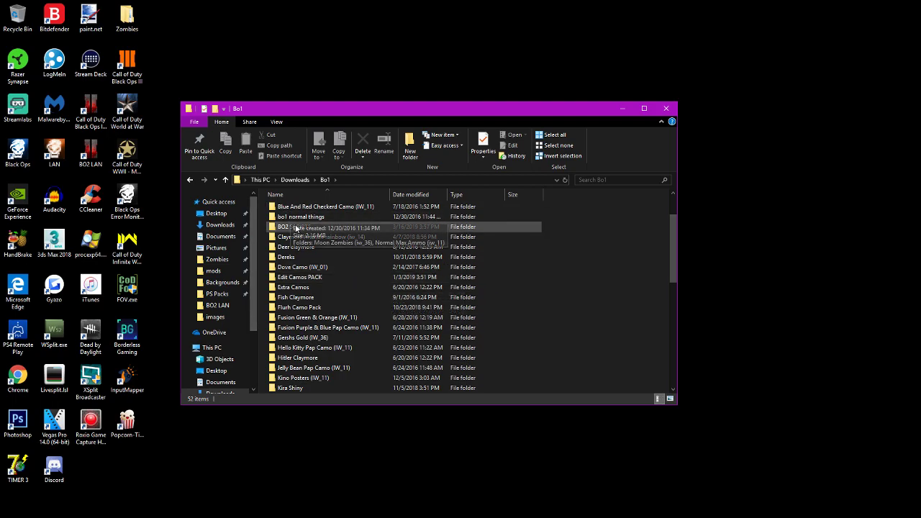
pyautogui.scroll(1, 295, 229)
# Open BLACK OPS MODDING > Tom_BO2_iPak.
pyautogui.click(320, 228)
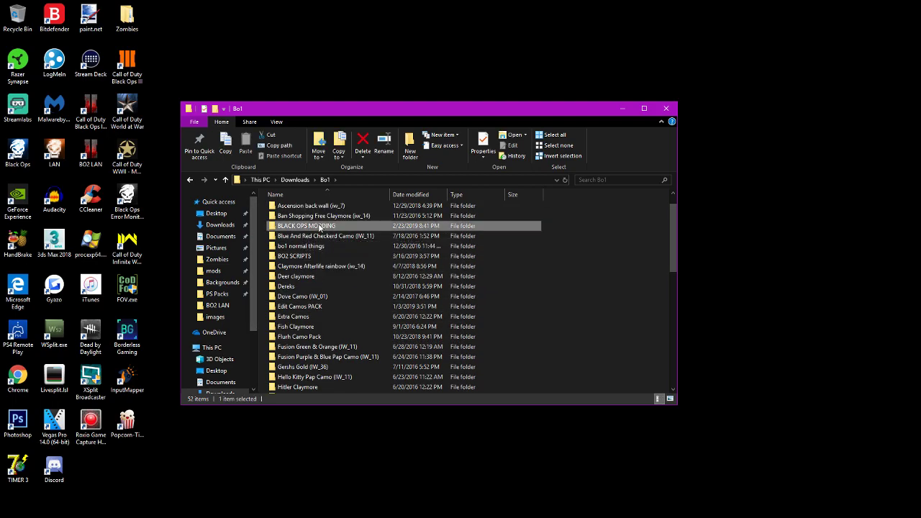
pyautogui.doubleClick(320, 227)
pyautogui.click(282, 250)
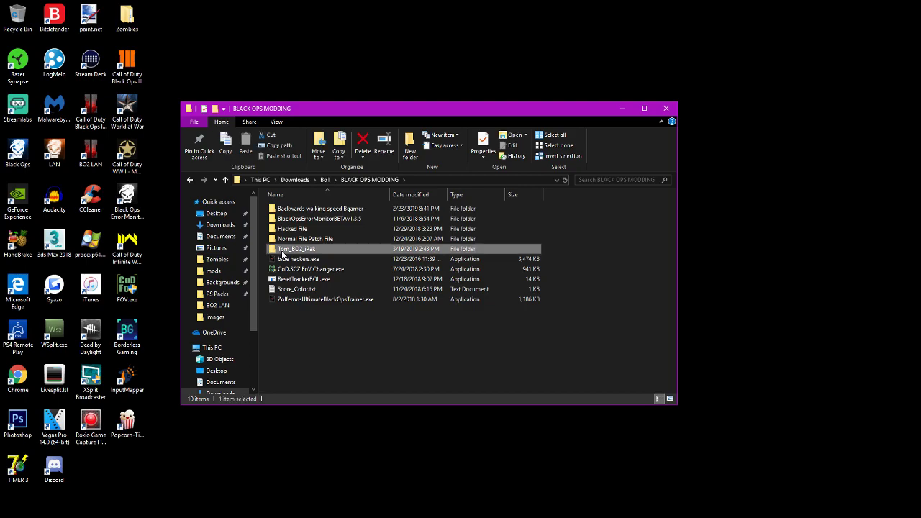
pyautogui.doubleClick(283, 250)
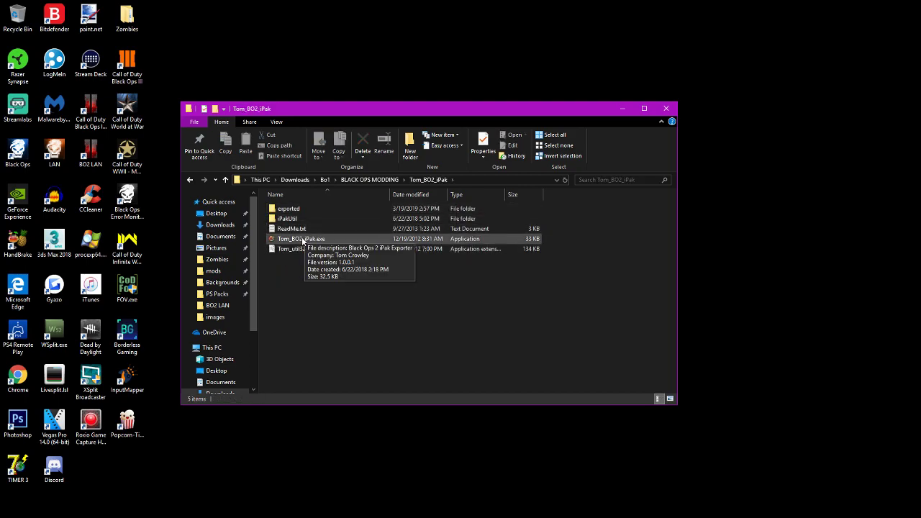
# Rearrange the Explorer window and move the desktop file icon to the top.
pyautogui.moveTo(360, 113); pyautogui.dragTo(420, 96)
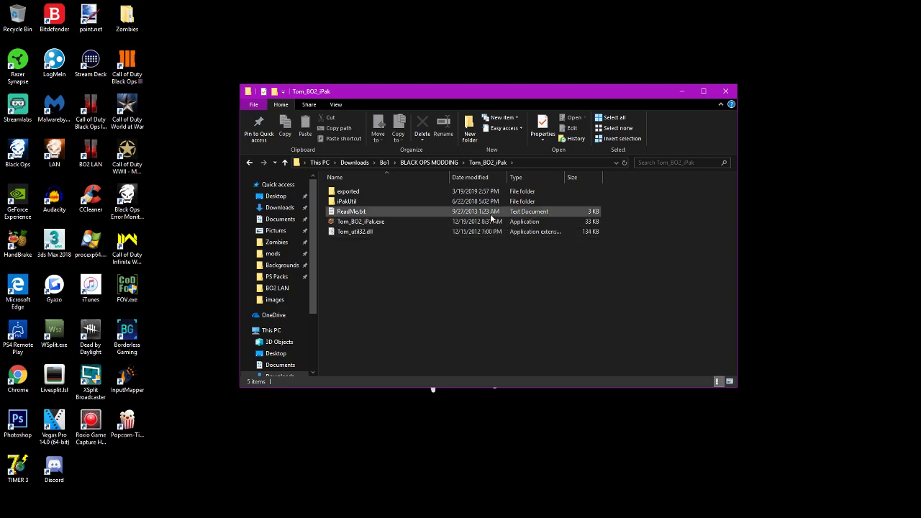
pyautogui.moveTo(434, 94); pyautogui.dragTo(450, 183)
pyautogui.moveTo(391, 155); pyautogui.dragTo(391, 19)
pyautogui.moveTo(452, 174); pyautogui.dragTo(427, 97)
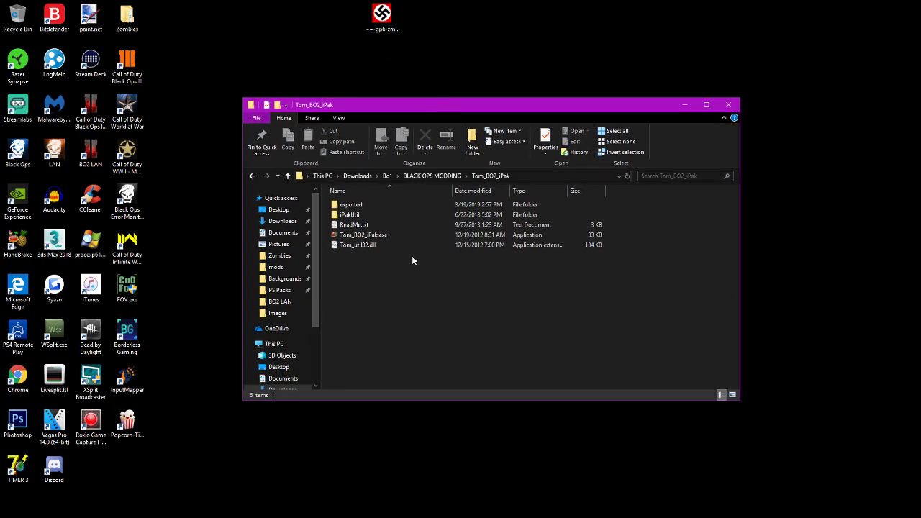
# Open a new Explorer window on Windows (C:) > Program Files (x86).
pyautogui.doubleClick(126, 18)
pyautogui.scroll(-2, 293, 317)
pyautogui.scroll(-1, 293, 330)
pyautogui.click(297, 360)
pyautogui.scroll(-4, 395, 242)
pyautogui.scroll(2, 378, 251)
pyautogui.doubleClick(371, 225)
pyautogui.scroll(-6, 447, 250)
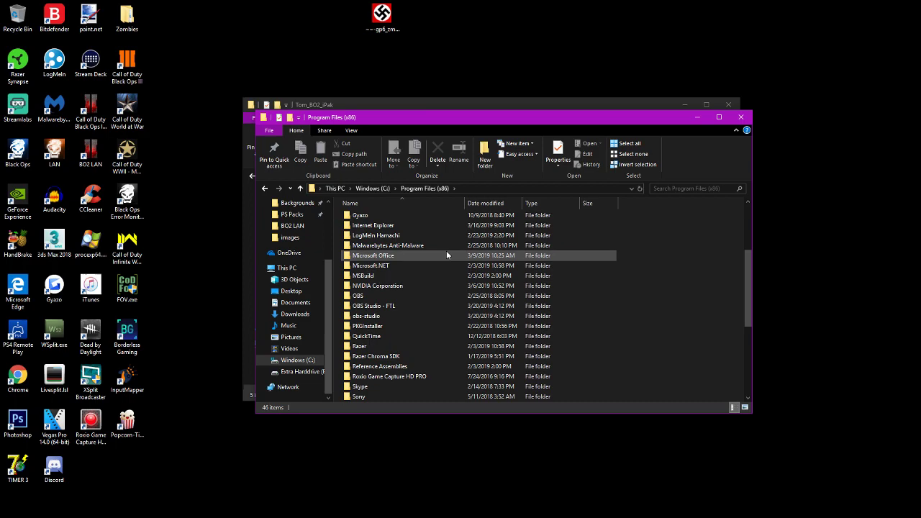
pyautogui.scroll(-2, 378, 397)
# Go through Steam > steamapps > common > BO2 LAN into the zone folder.
pyautogui.doubleClick(364, 295)
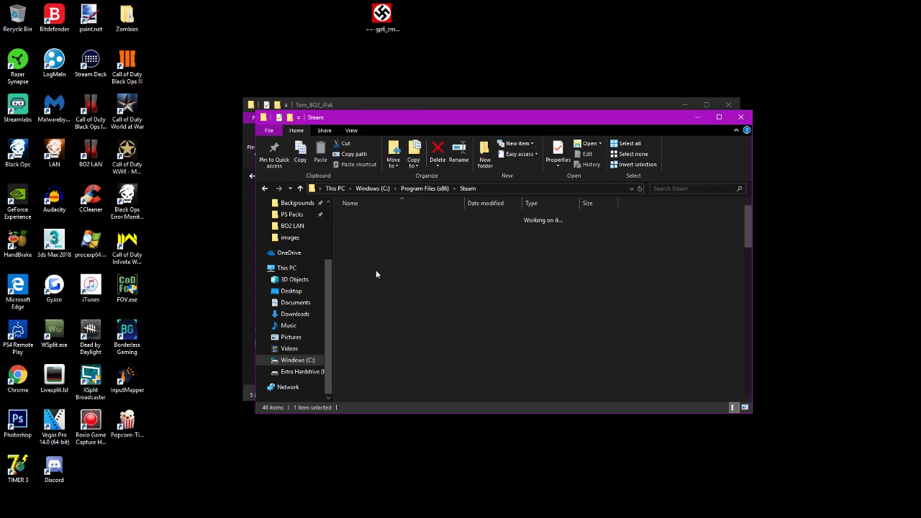
pyautogui.scroll(-5, 372, 235)
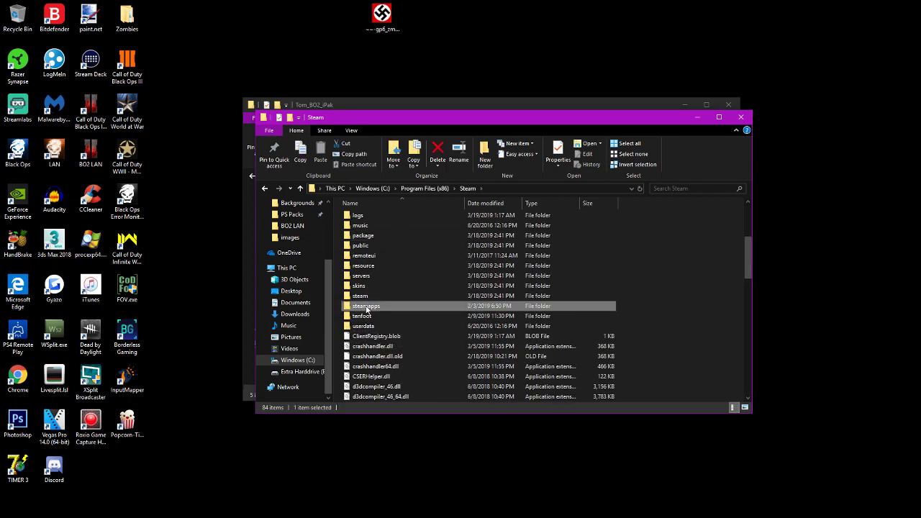
pyautogui.doubleClick(366, 304)
pyautogui.doubleClick(365, 218)
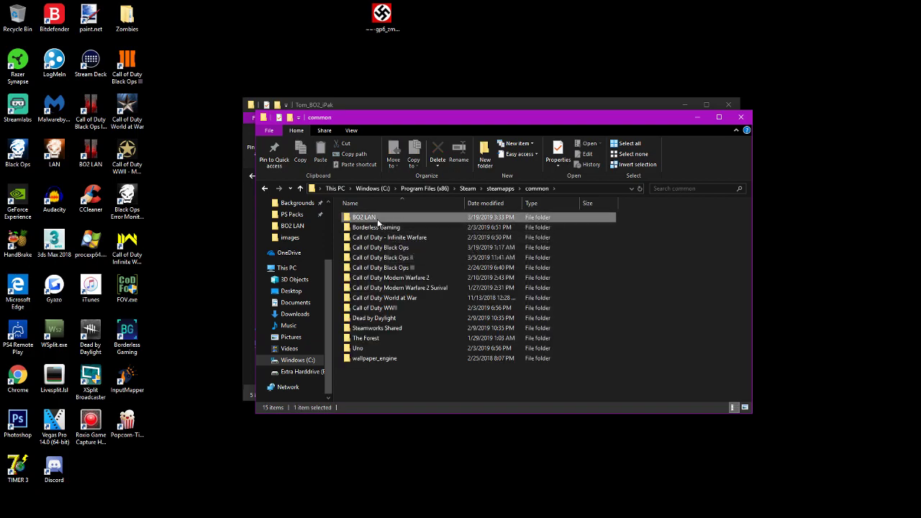
pyautogui.doubleClick(374, 218)
pyautogui.doubleClick(385, 218)
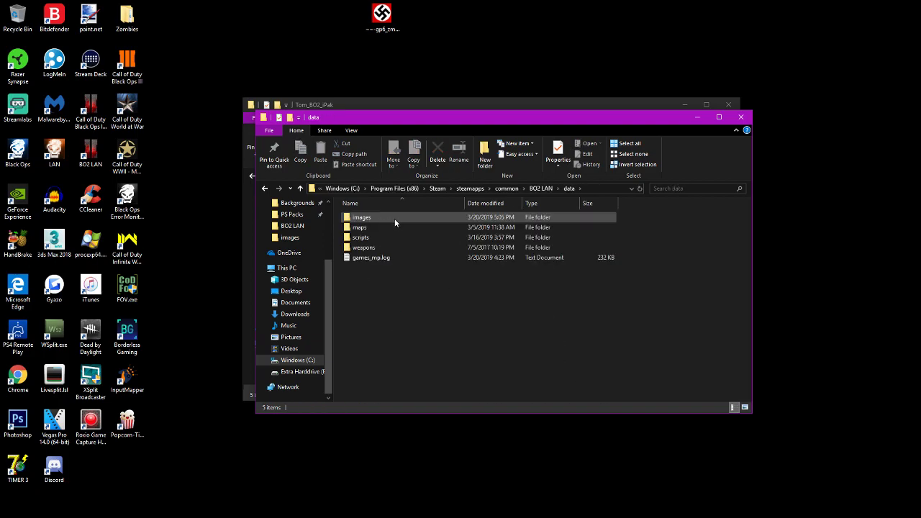
pyautogui.click(266, 189)
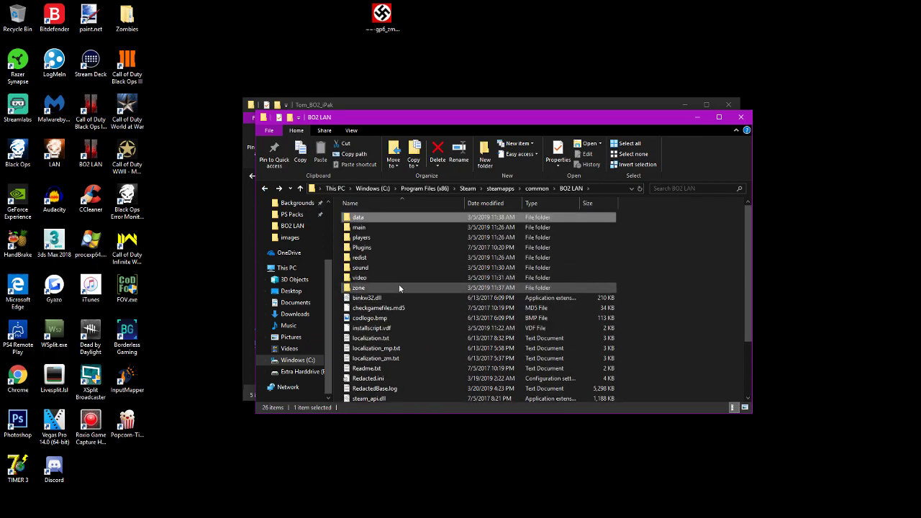
pyautogui.doubleClick(357, 287)
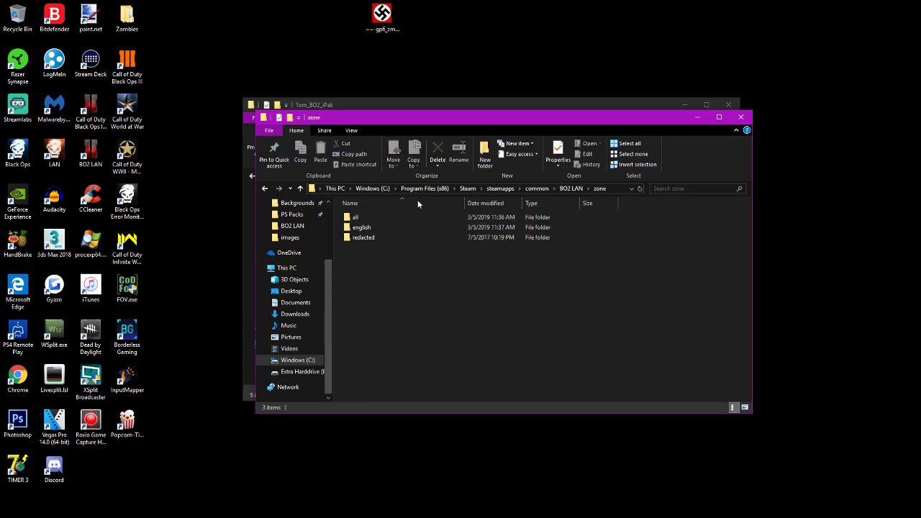
# Open the all folder and scroll through its .ff and .ipak files.
pyautogui.moveTo(392, 127); pyautogui.dragTo(301, 114)
pyautogui.doubleClick(295, 204)
pyautogui.moveTo(324, 106); pyautogui.dragTo(254, 45)
pyautogui.scroll(-15, 301, 183)
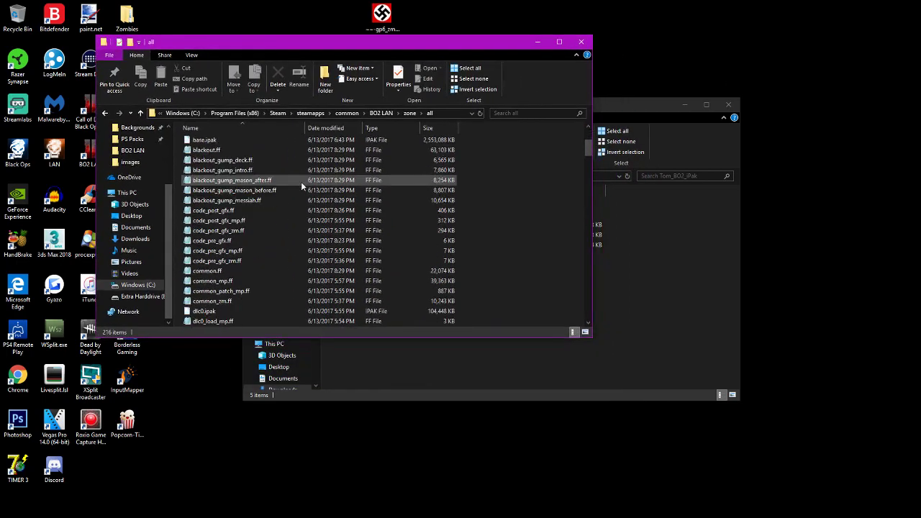
pyautogui.scroll(-15, 294, 224)
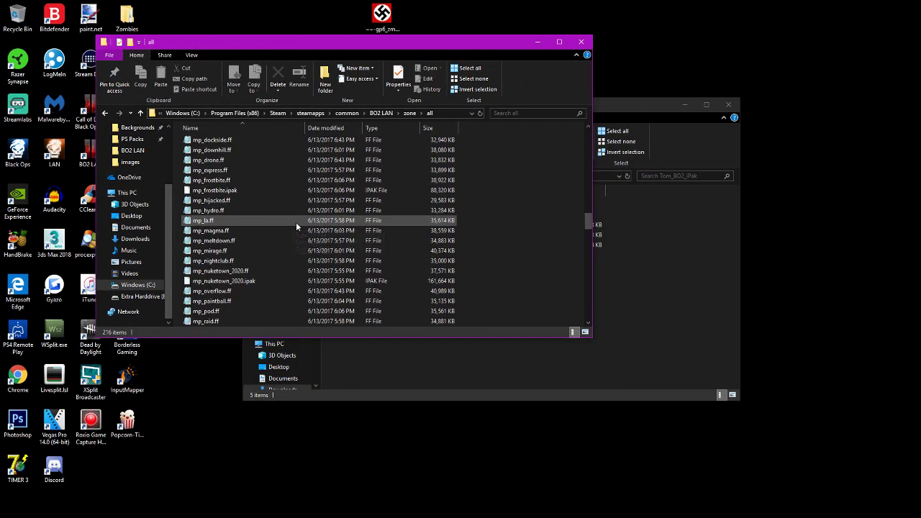
pyautogui.scroll(-18, 290, 238)
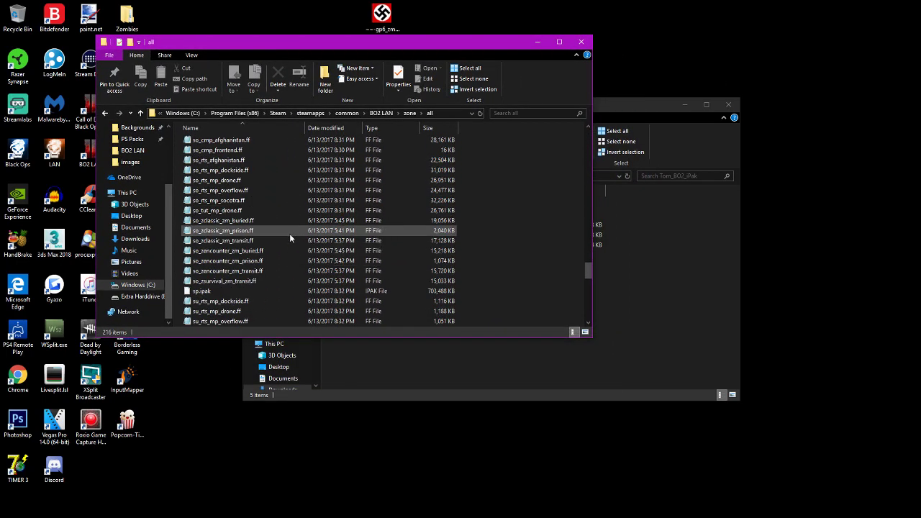
pyautogui.scroll(4, 292, 241)
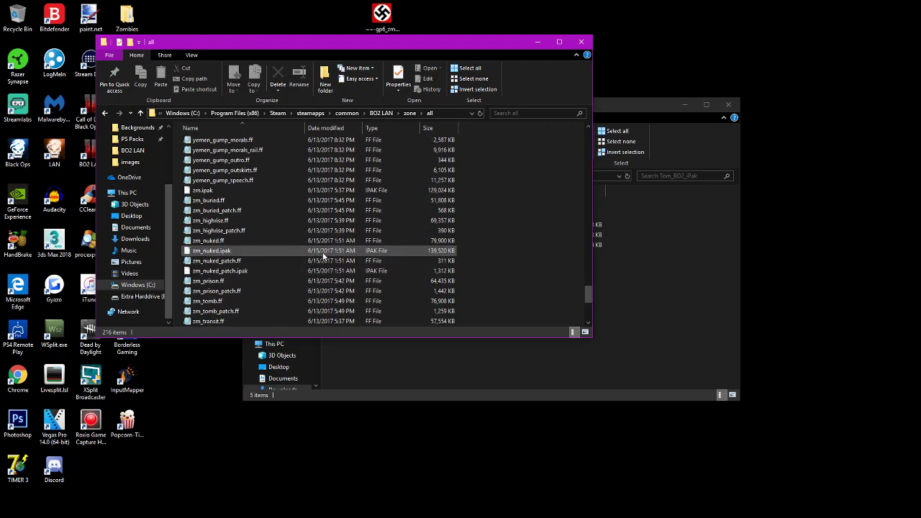
pyautogui.scroll(12, 323, 255)
pyautogui.scroll(3, 323, 255)
pyautogui.scroll(20, 323, 255)
pyautogui.scroll(20, 323, 256)
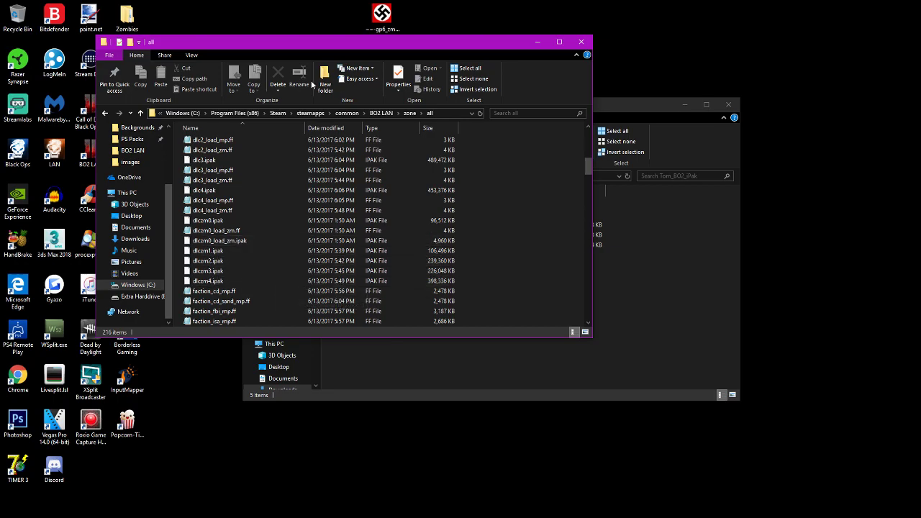
# Place both windows side by side and drop dlczm1.ipak onto Tom_BO2_iPak.exe.
pyautogui.moveTo(330, 43); pyautogui.dragTo(291, 30)
pyautogui.click(632, 298)
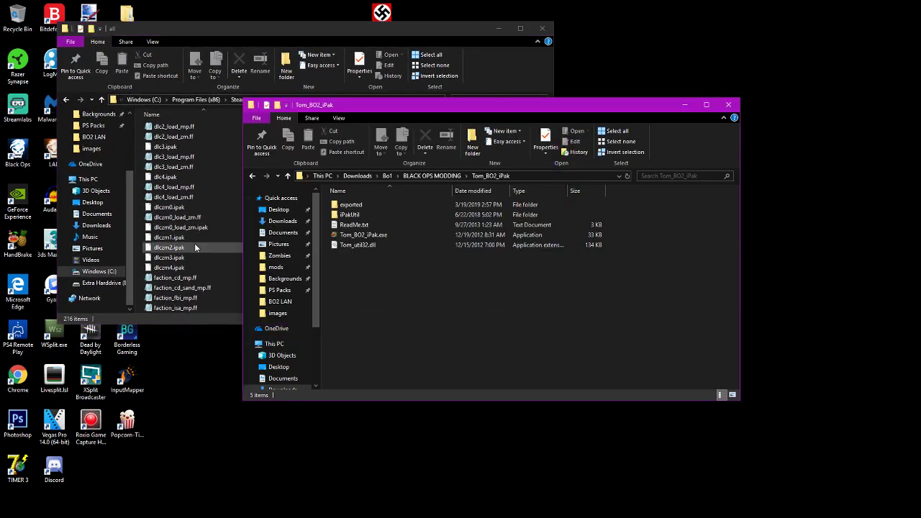
pyautogui.click(188, 239)
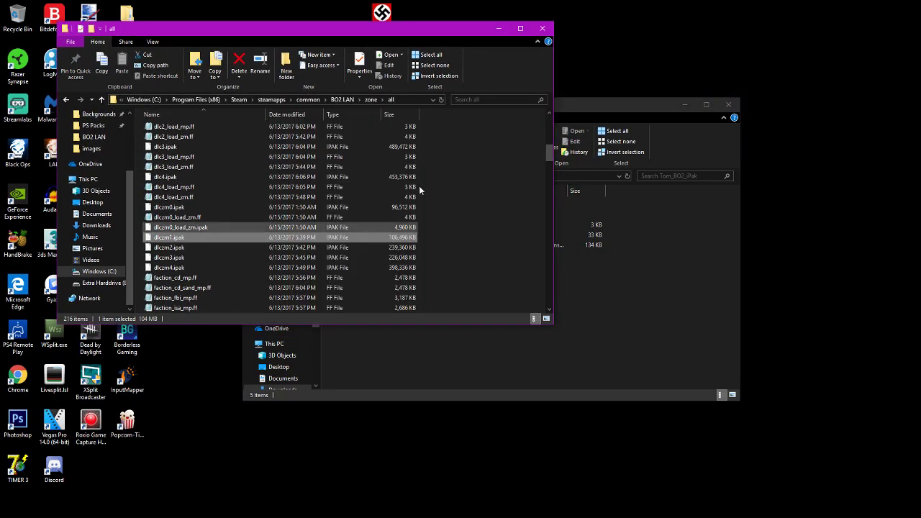
pyautogui.moveTo(380, 32); pyautogui.dragTo(332, 24)
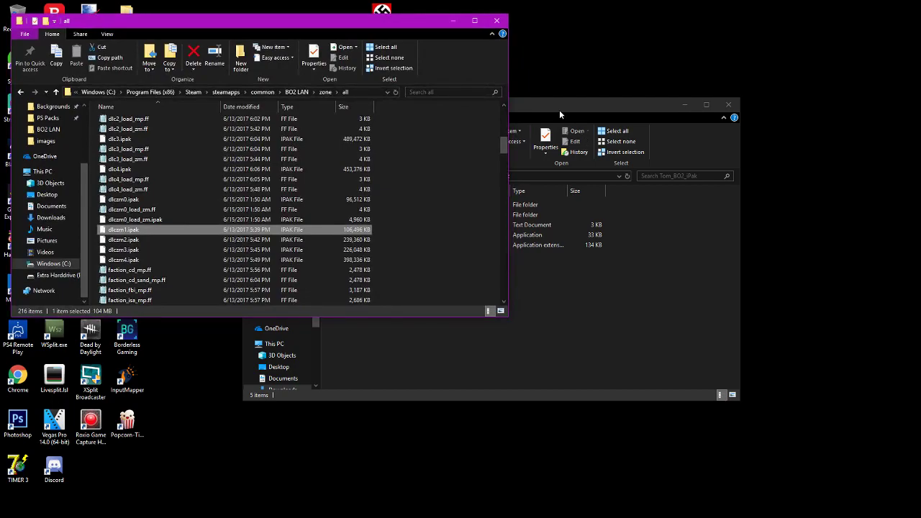
pyautogui.moveTo(559, 109); pyautogui.dragTo(590, 115)
pyautogui.click(165, 230)
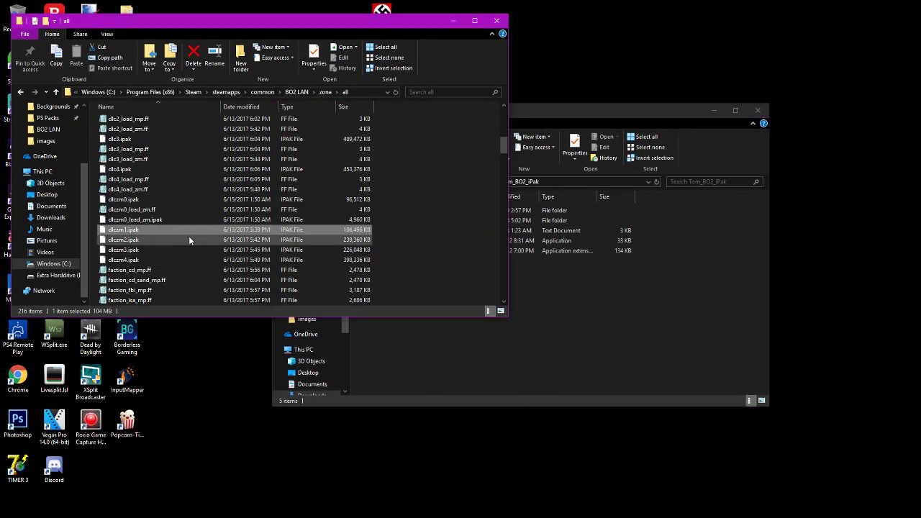
pyautogui.moveTo(586, 111); pyautogui.dragTo(715, 88)
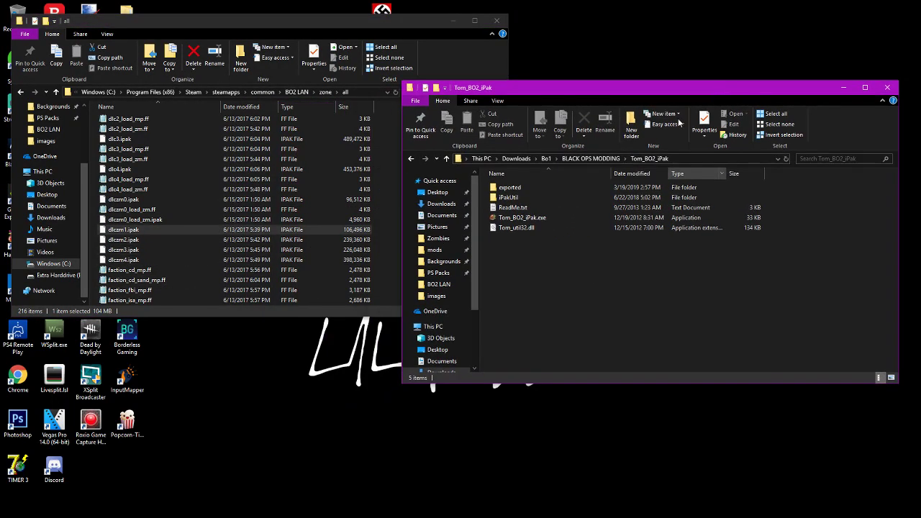
pyautogui.click(193, 234)
pyautogui.moveTo(157, 230); pyautogui.dragTo(695, 223)
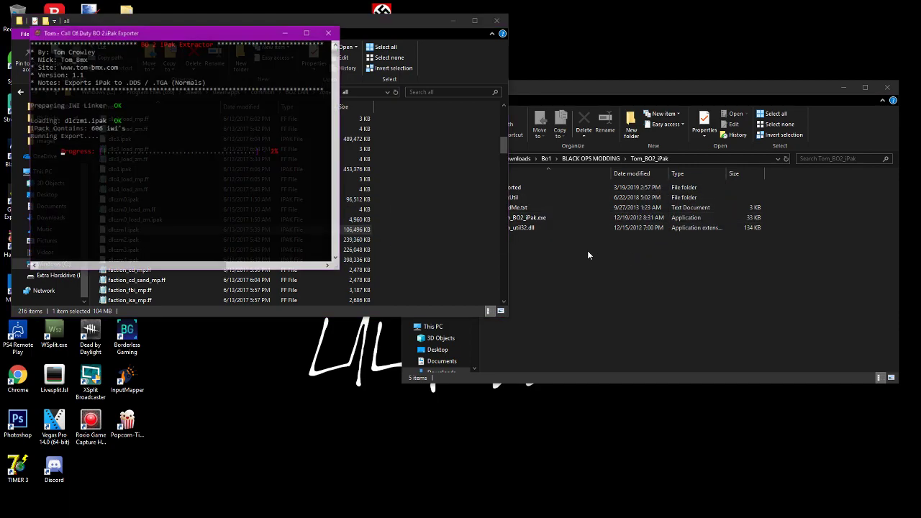
# Close the finished exporter console and shift the Tom_BO2_iPak window left.
pyautogui.click(596, 262)
pyautogui.click(192, 162)
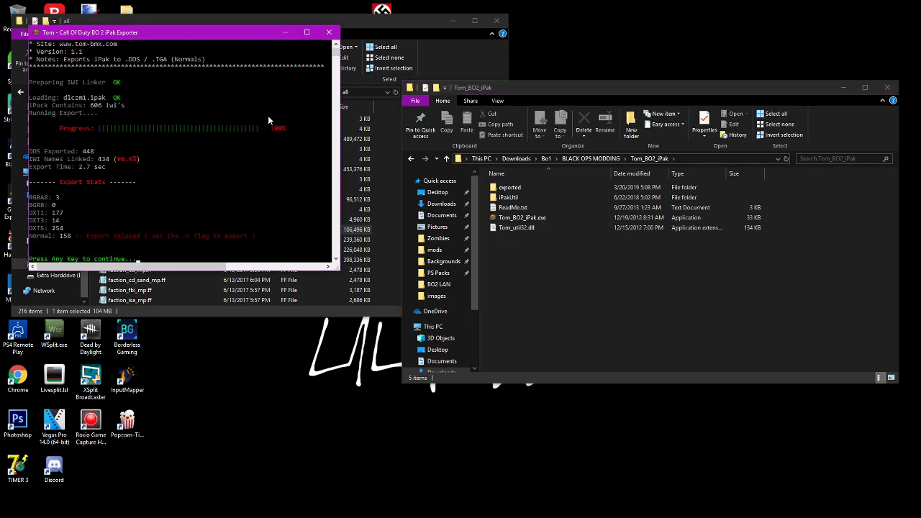
pyautogui.click(328, 33)
pyautogui.moveTo(540, 87); pyautogui.dragTo(367, 95)
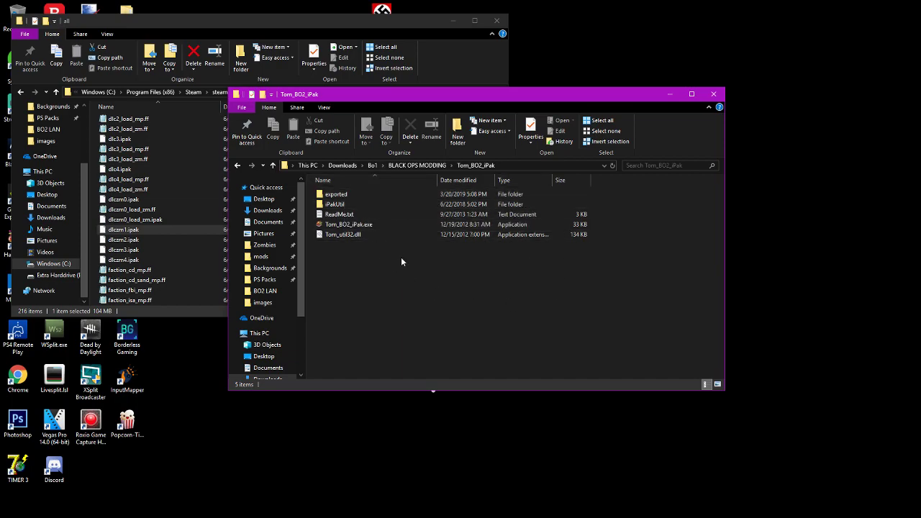
# Open the exported folder and scroll through the extracted .dds thumbnails.
pyautogui.doubleClick(357, 195)
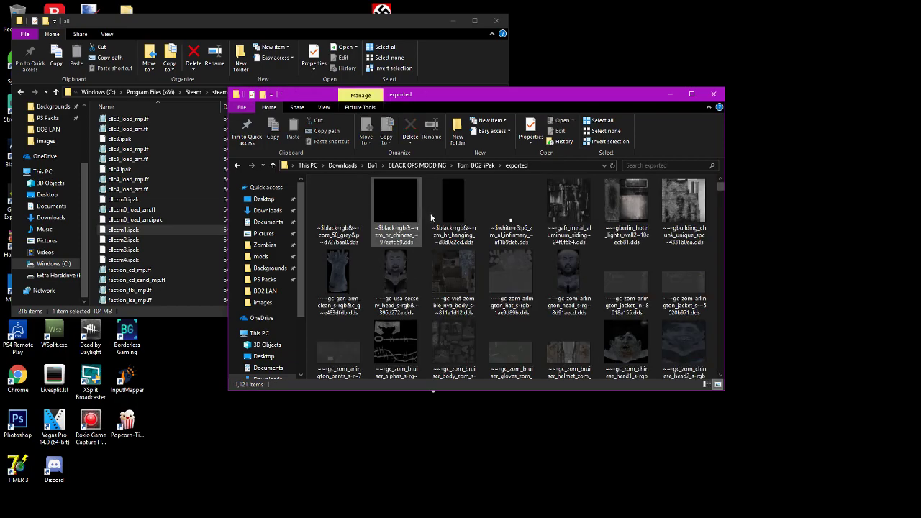
pyautogui.scroll(-10, 484, 246)
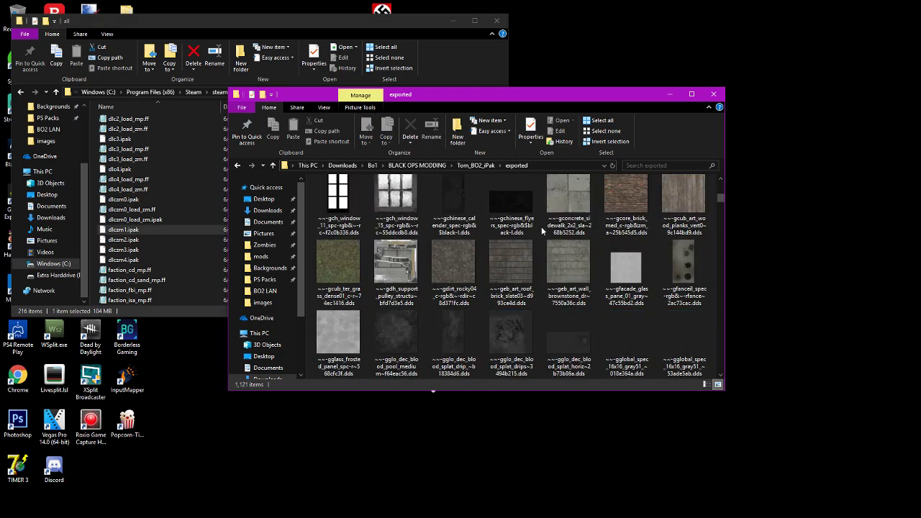
pyautogui.scroll(-10, 574, 232)
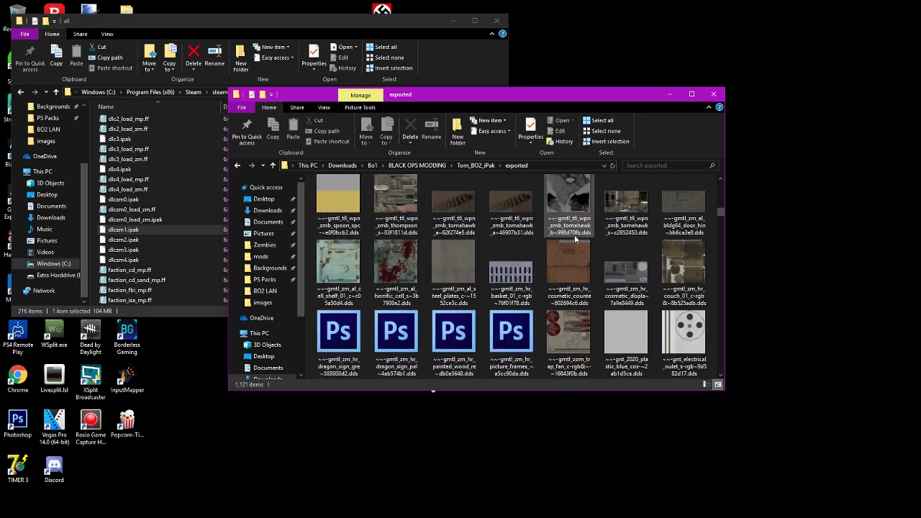
pyautogui.scroll(-10, 575, 240)
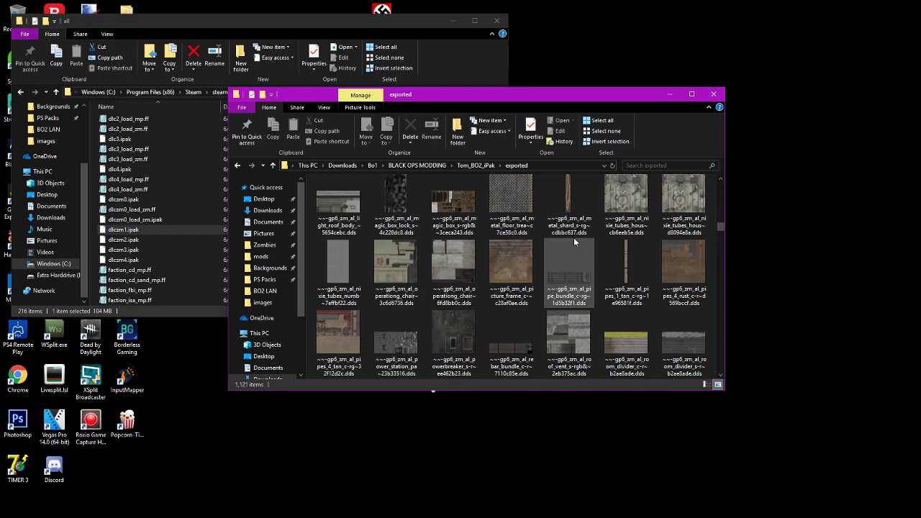
pyautogui.scroll(-10, 575, 243)
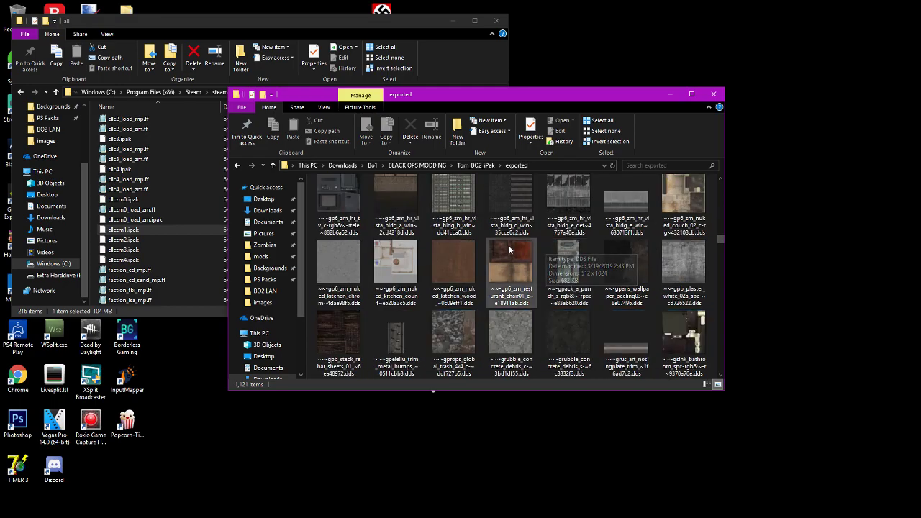
pyautogui.scroll(-10, 533, 249)
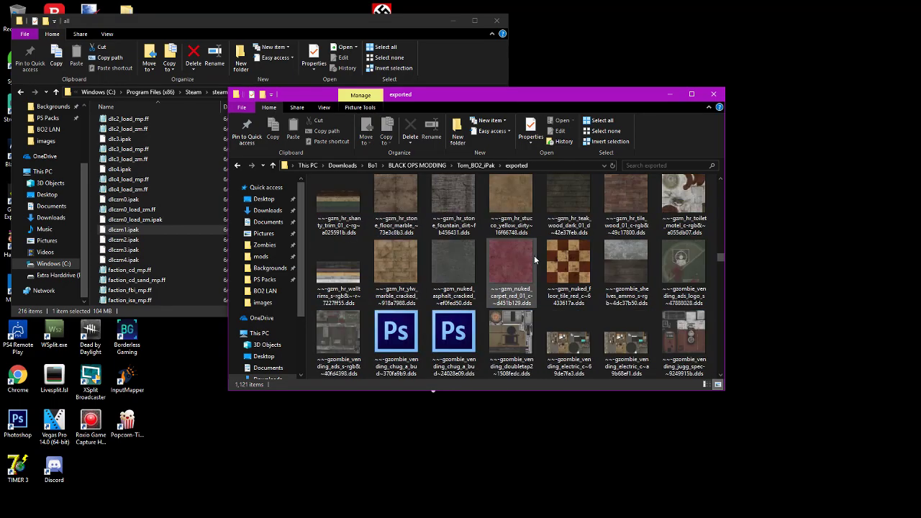
pyautogui.scroll(-10, 534, 256)
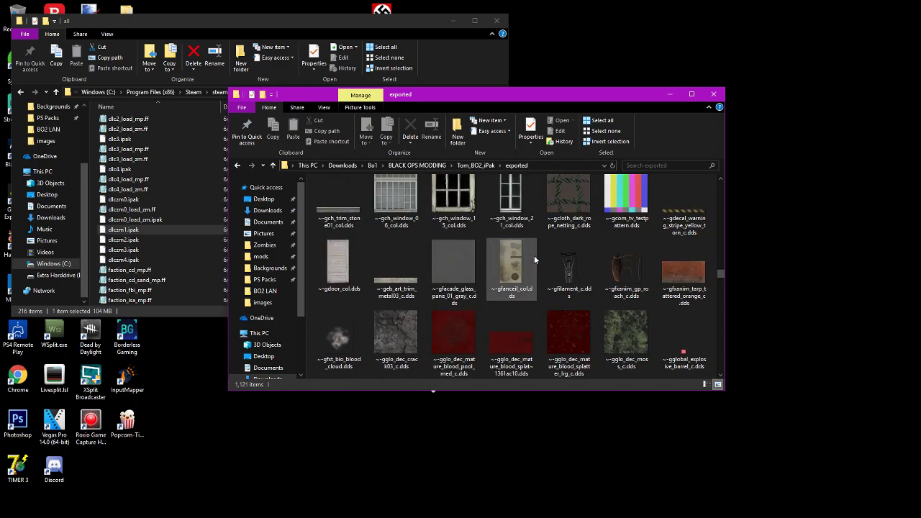
pyautogui.scroll(-10, 534, 256)
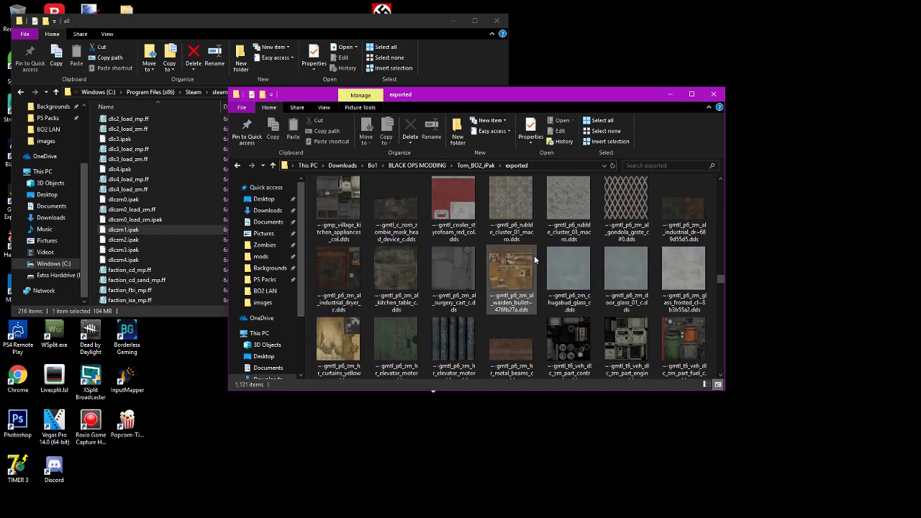
pyautogui.scroll(5, 534, 255)
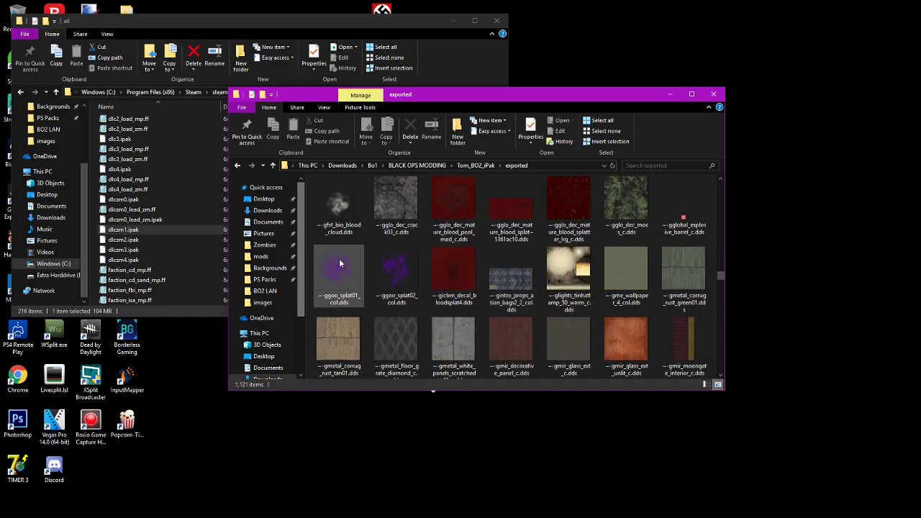
pyautogui.scroll(2, 540, 276)
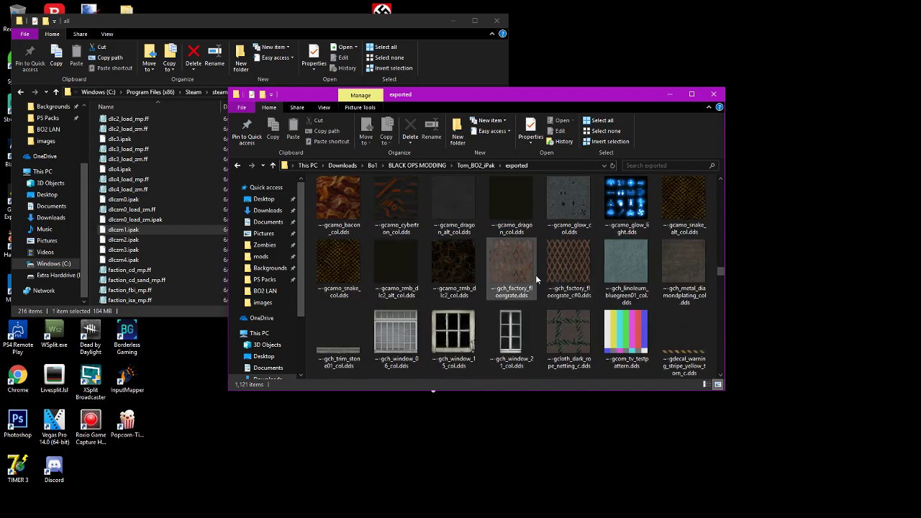
pyautogui.scroll(-1, 535, 275)
# Select the TV test pattern texture and keep browsing the exported textures.
pyautogui.click(616, 292)
pyautogui.scroll(-2, 617, 295)
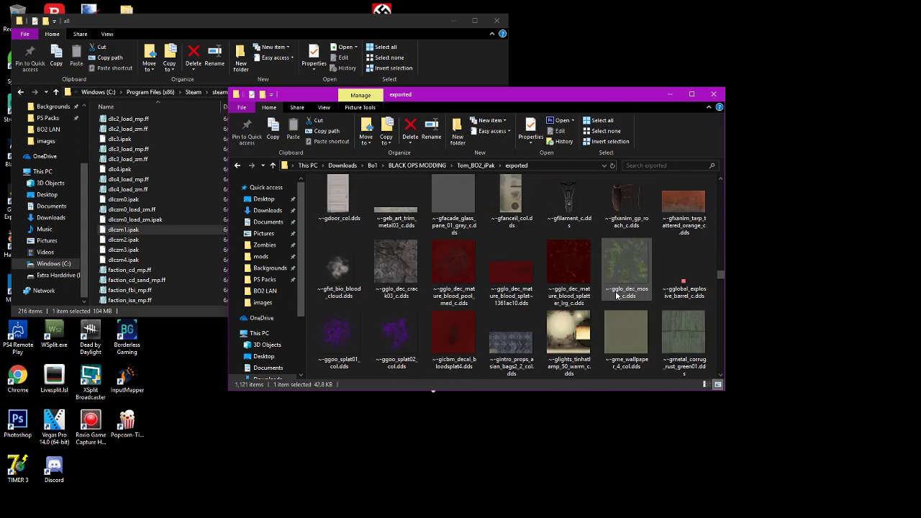
pyautogui.scroll(1, 617, 295)
pyautogui.scroll(1, 619, 249)
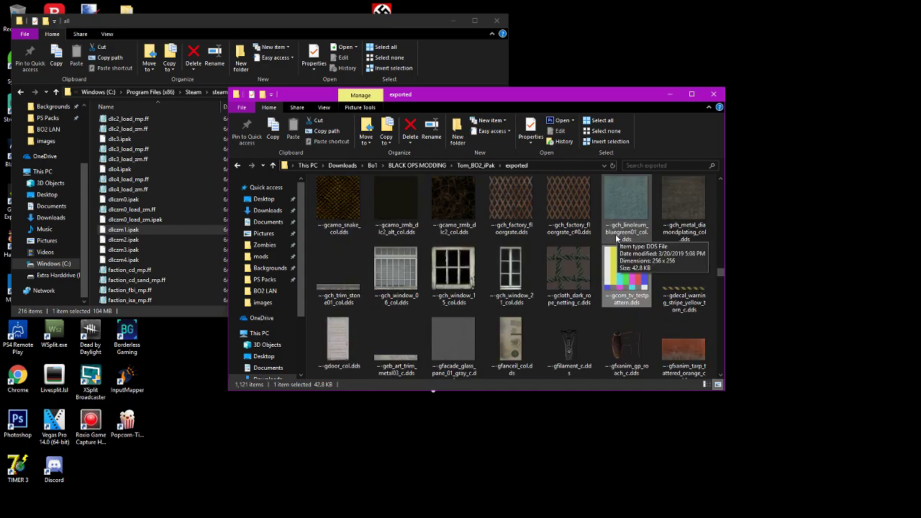
pyautogui.scroll(-10, 615, 266)
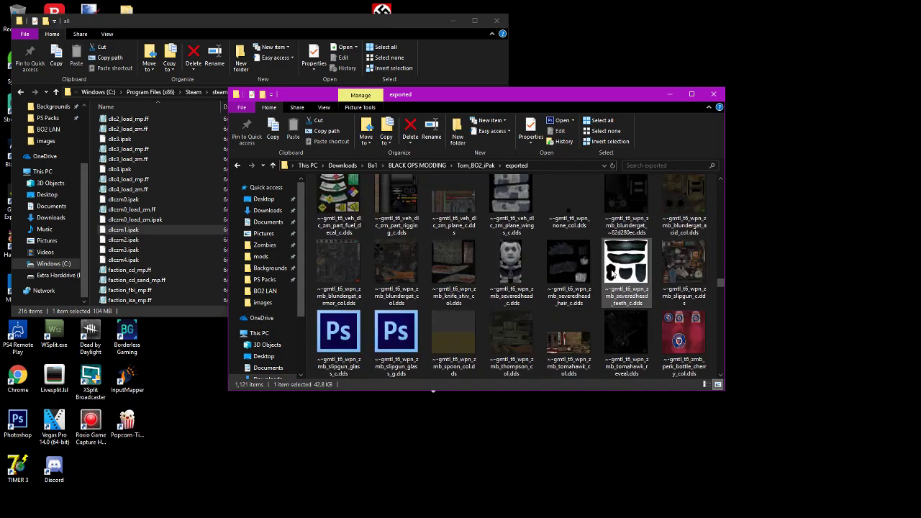
pyautogui.scroll(-2, 611, 269)
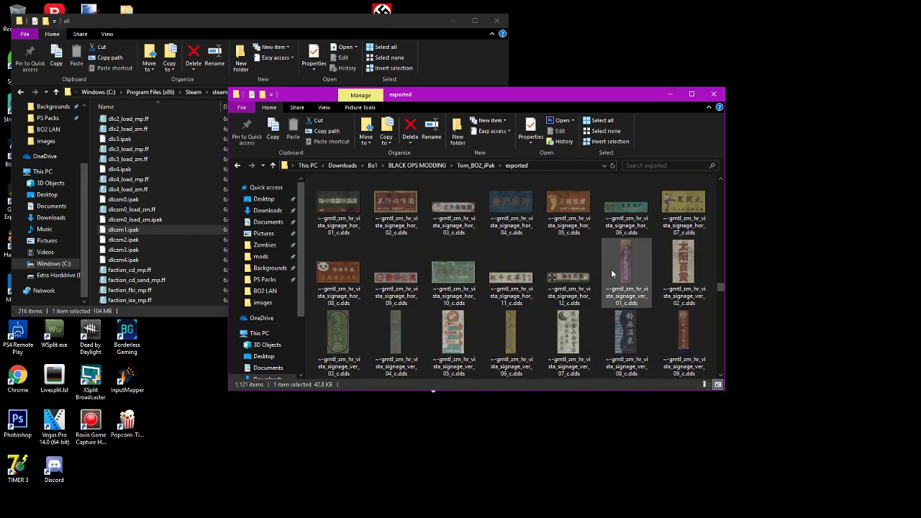
pyautogui.scroll(-6, 611, 269)
pyautogui.scroll(-8, 611, 270)
pyautogui.scroll(-10, 611, 272)
pyautogui.scroll(-2, 609, 270)
pyautogui.scroll(12, 443, 277)
pyautogui.scroll(10, 442, 277)
pyautogui.scroll(10, 434, 283)
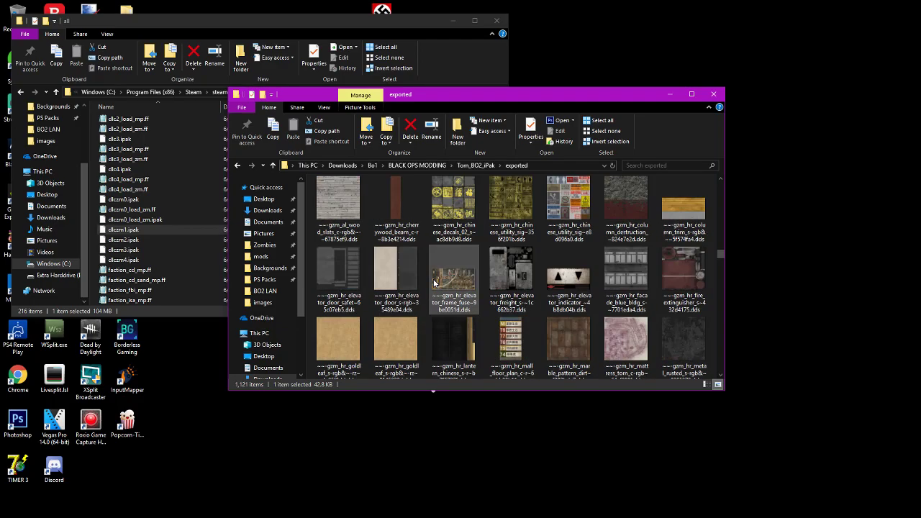
pyautogui.scroll(10, 434, 282)
pyautogui.scroll(10, 434, 283)
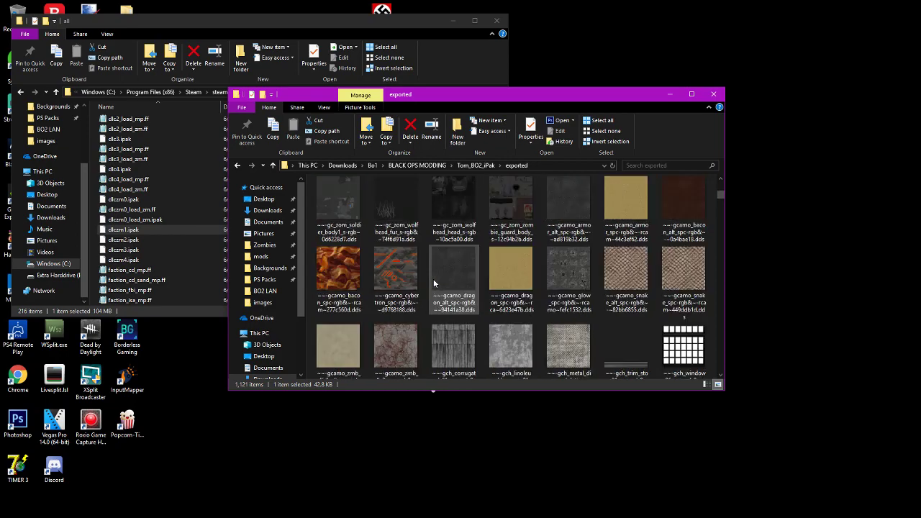
pyautogui.scroll(5, 434, 282)
pyautogui.scroll(-5, 430, 285)
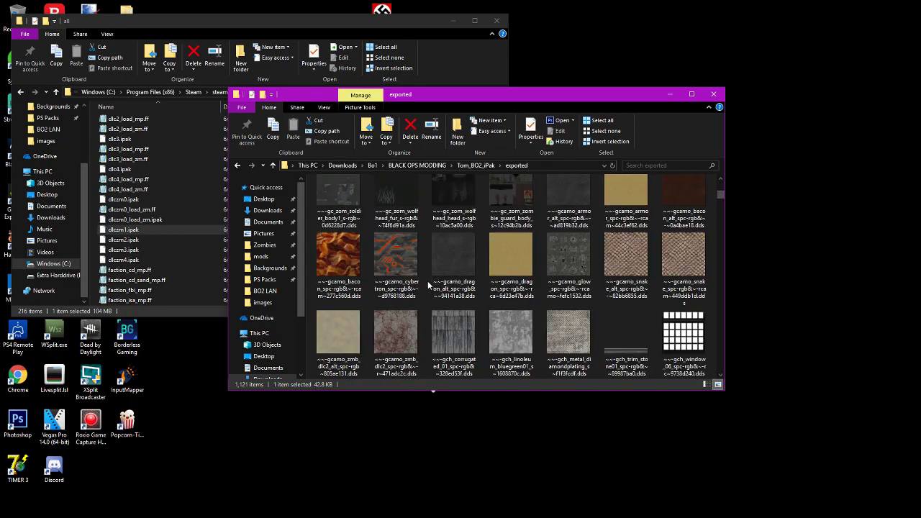
pyautogui.scroll(-1, 432, 284)
pyautogui.scroll(2, 487, 265)
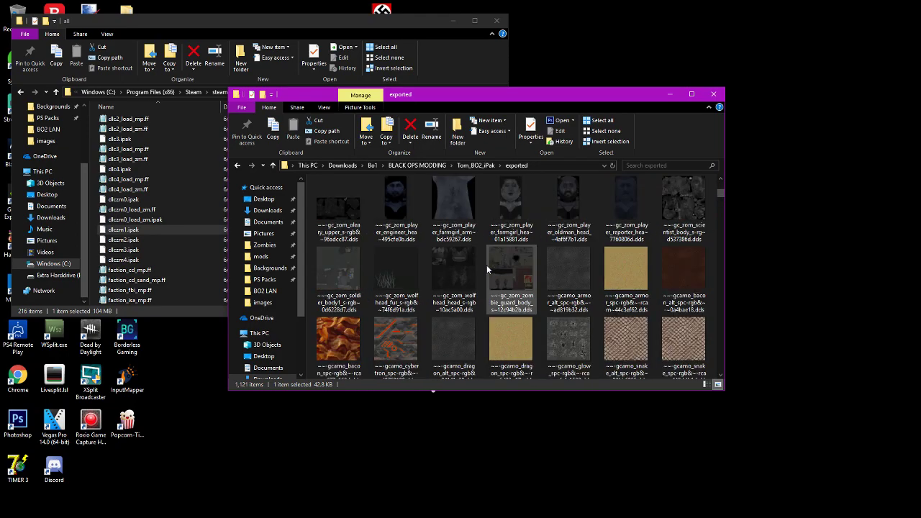
pyautogui.scroll(-1, 487, 265)
# Try dragging the tan dragon camo texture to the desktop, then return it to exported.
pyautogui.moveTo(397, 10); pyautogui.dragTo(797, 37)
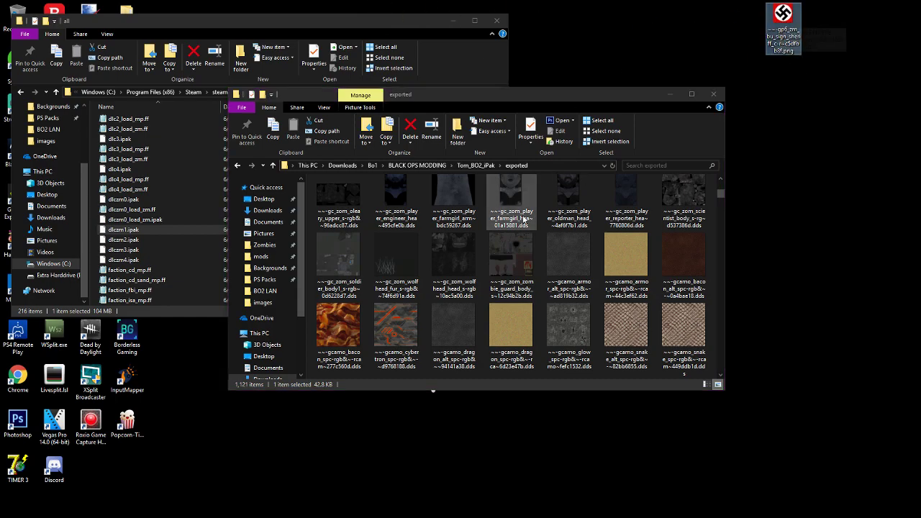
pyautogui.click(512, 267)
pyautogui.scroll(-1, 535, 274)
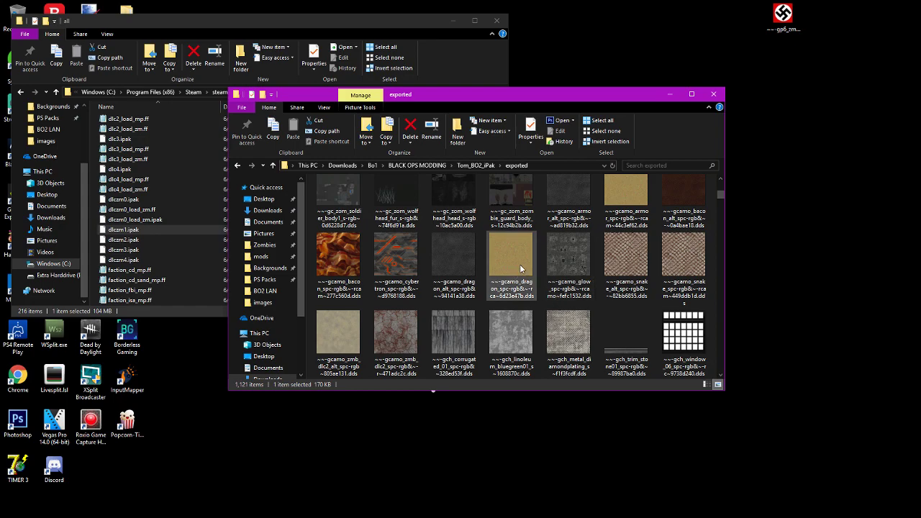
pyautogui.click(503, 269)
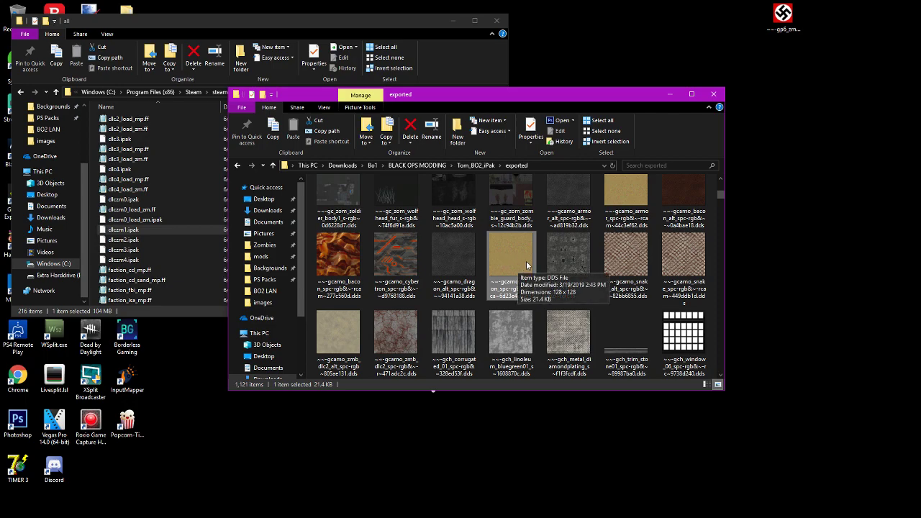
pyautogui.moveTo(507, 273); pyautogui.dragTo(673, 33)
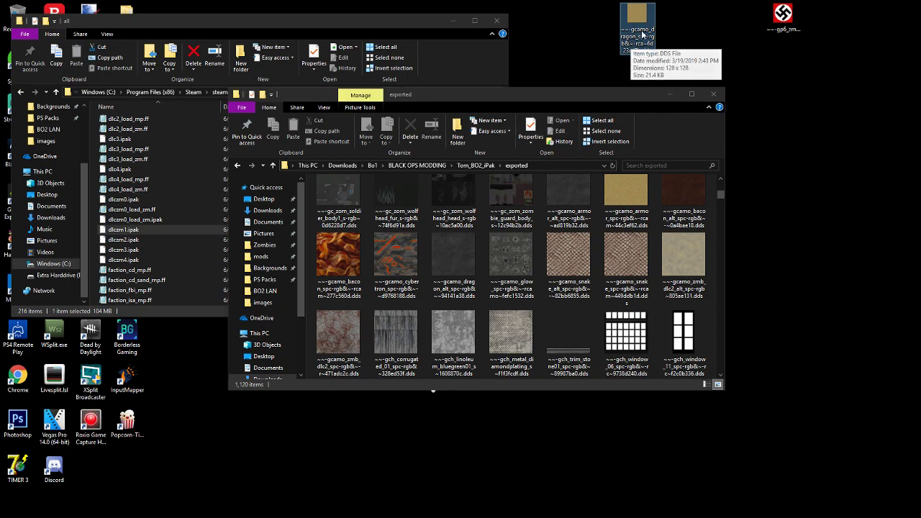
pyautogui.moveTo(637, 32); pyautogui.dragTo(533, 284)
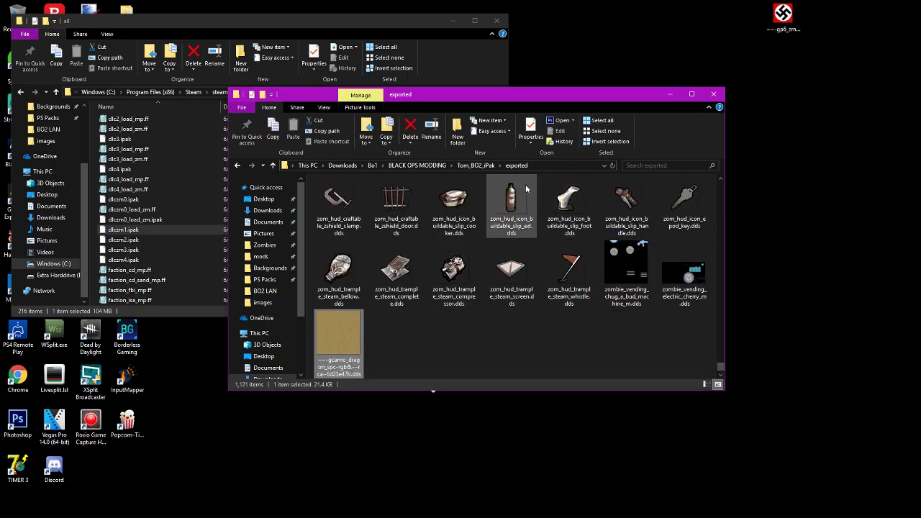
# Close the exported and zone folder windows and reposition the sign PNG icon.
pyautogui.click(723, 94)
pyautogui.moveTo(799, 22); pyautogui.dragTo(767, 74)
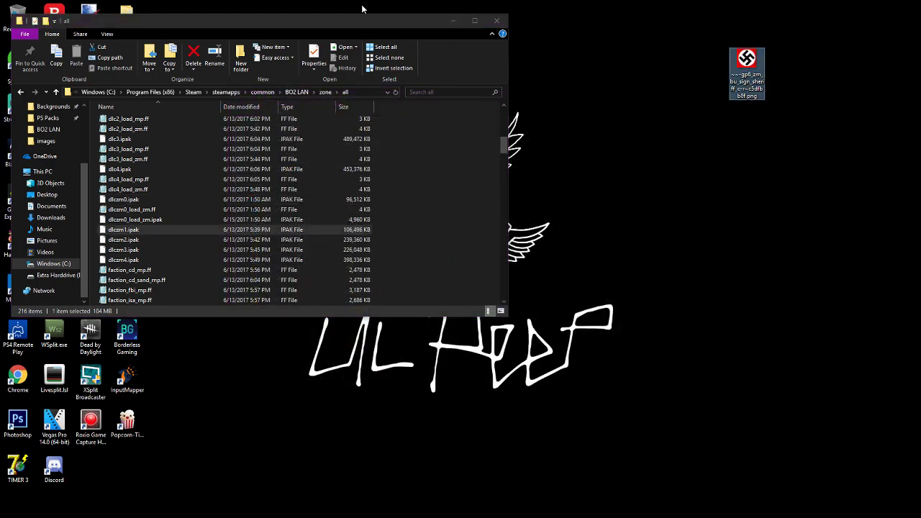
pyautogui.moveTo(384, 24); pyautogui.dragTo(440, 52)
pyautogui.click(608, 56)
pyautogui.moveTo(748, 64); pyautogui.dragTo(17, 423)
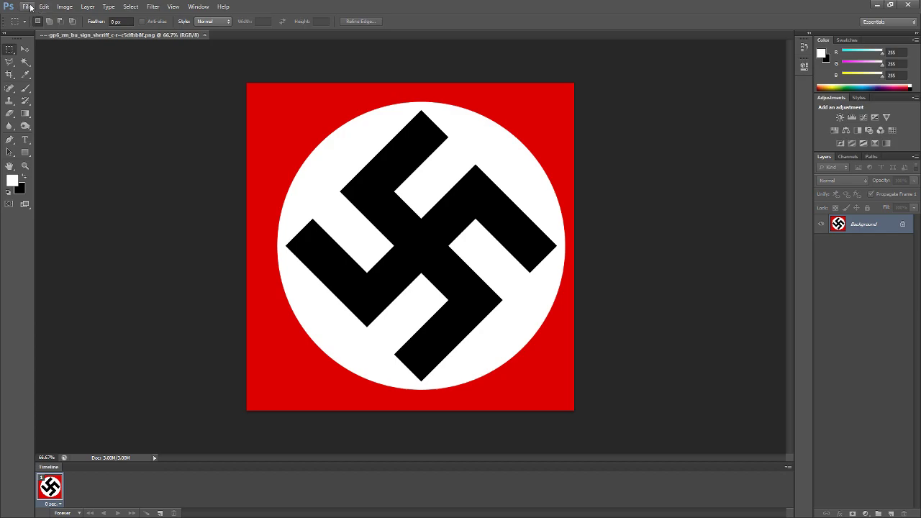
# Open the face photo from Downloads > Backgrounds in Photoshop as a second document.
pyautogui.click(28, 6)
pyautogui.click(35, 27)
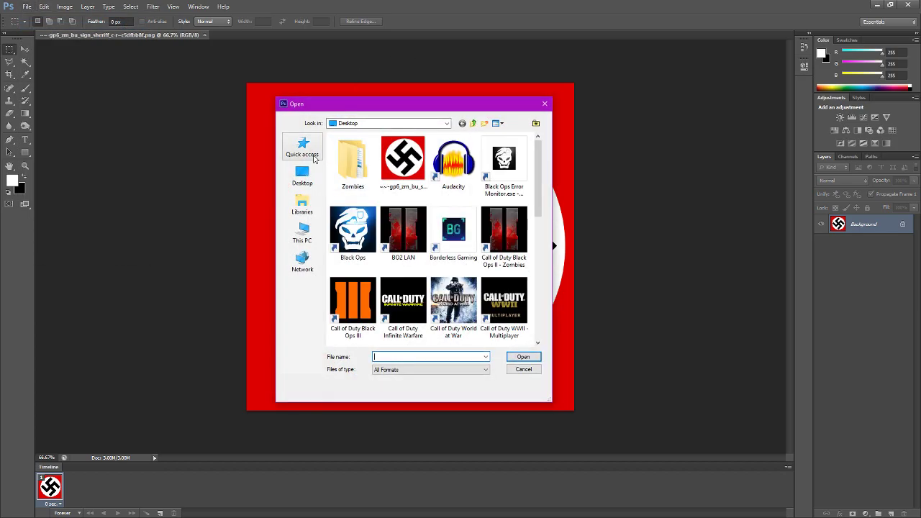
pyautogui.doubleClick(371, 175)
pyautogui.doubleClick(405, 164)
pyautogui.scroll(-5, 432, 174)
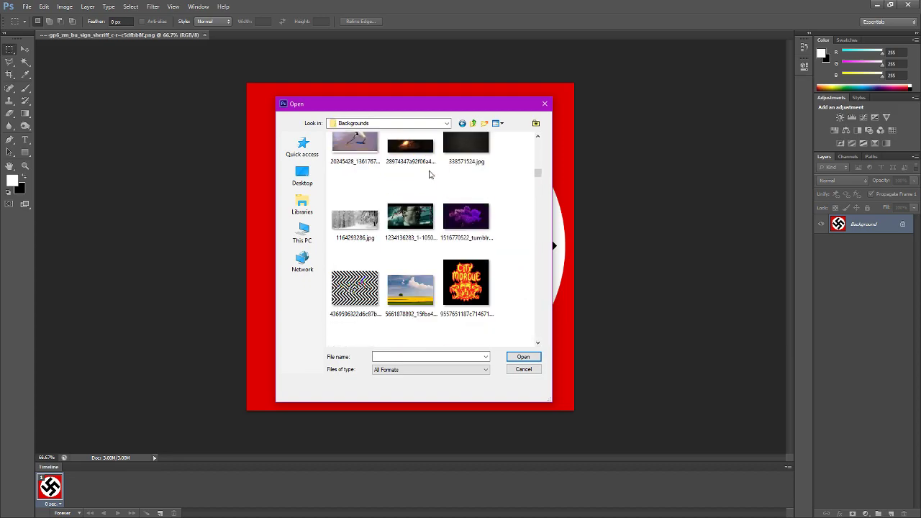
pyautogui.doubleClick(432, 174)
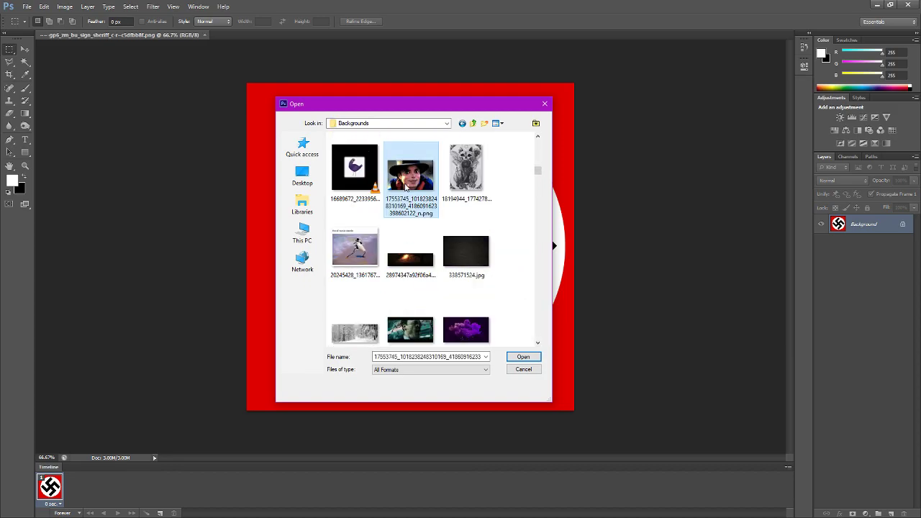
pyautogui.click(30, 52)
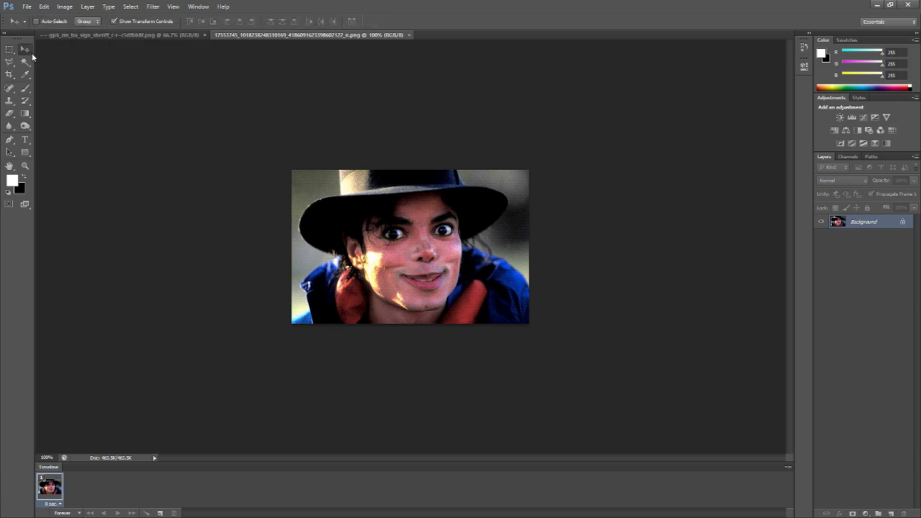
# Drag the face photo onto the sign as a new layer and close the photo's window.
pyautogui.moveTo(309, 34); pyautogui.dragTo(242, 242)
pyautogui.moveTo(343, 310); pyautogui.dragTo(434, 226)
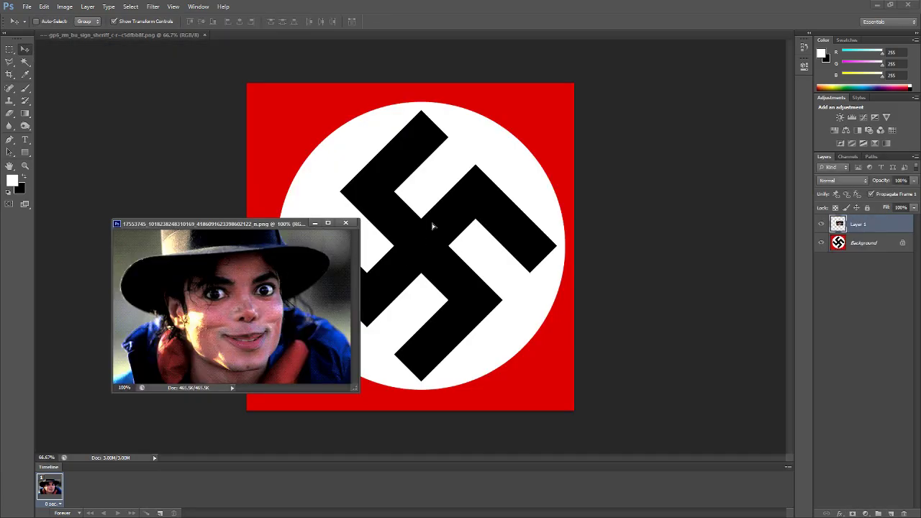
pyautogui.click(346, 223)
# Free-transform the face layer, scaling it up until it covers the whole sign.
pyautogui.hotkey('ctrl', 't')
pyautogui.moveTo(367, 189); pyautogui.dragTo(55, 63)
pyautogui.moveTo(492, 327); pyautogui.dragTo(697, 407)
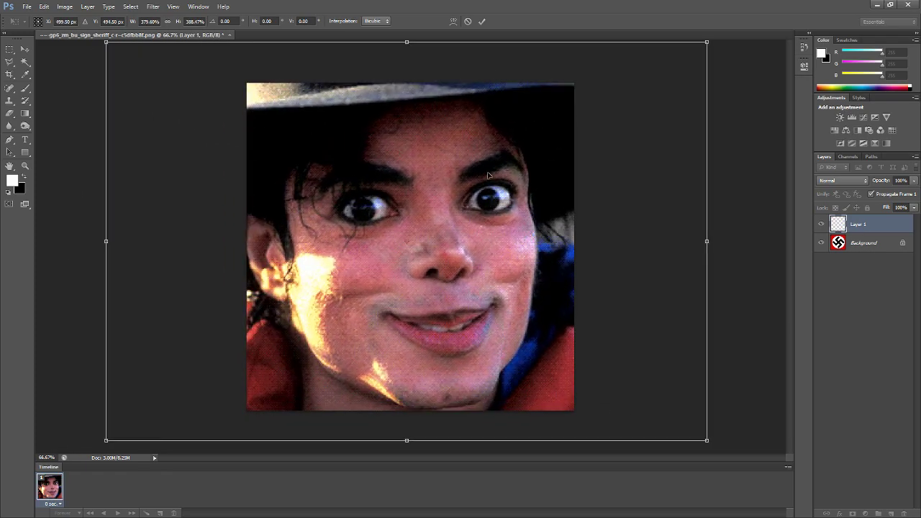
pyautogui.click(482, 21)
pyautogui.click(22, 6)
# Save the sign as PNG, replacing the existing sign file and accepting PNG options.
pyautogui.click(51, 121)
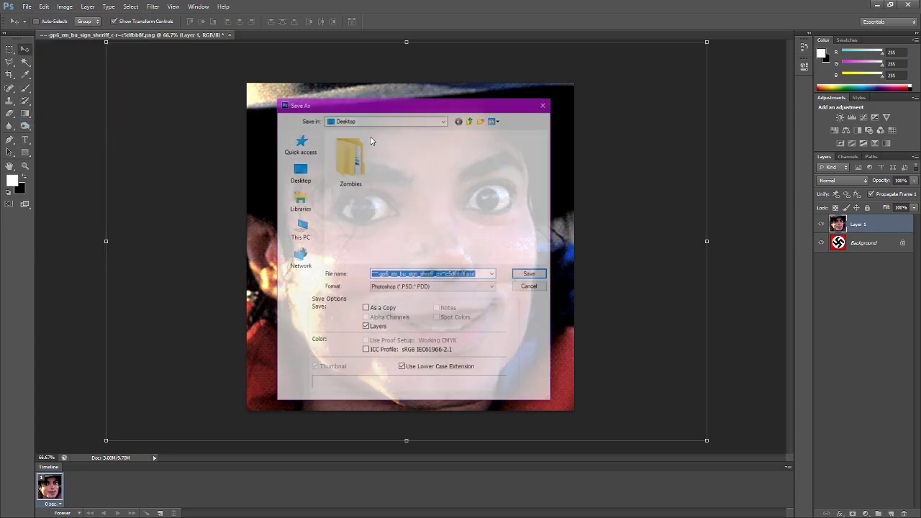
pyautogui.click(432, 287)
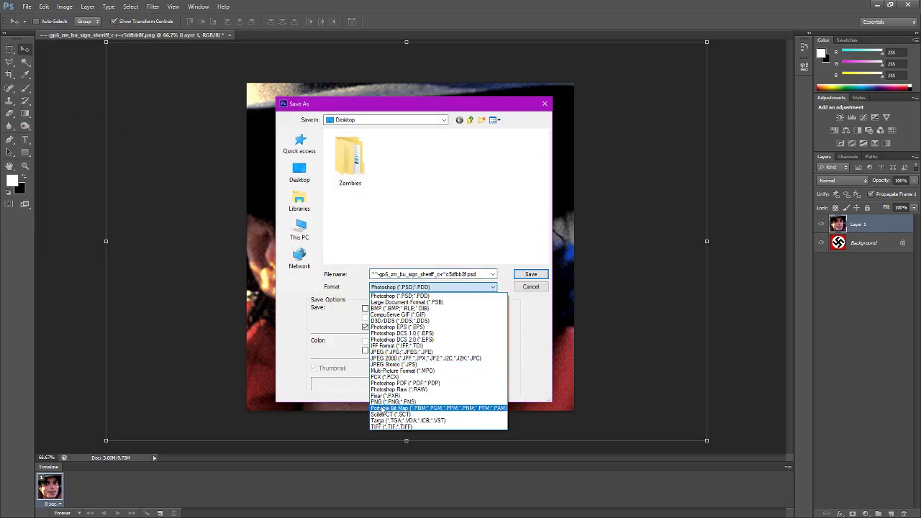
pyautogui.click(384, 402)
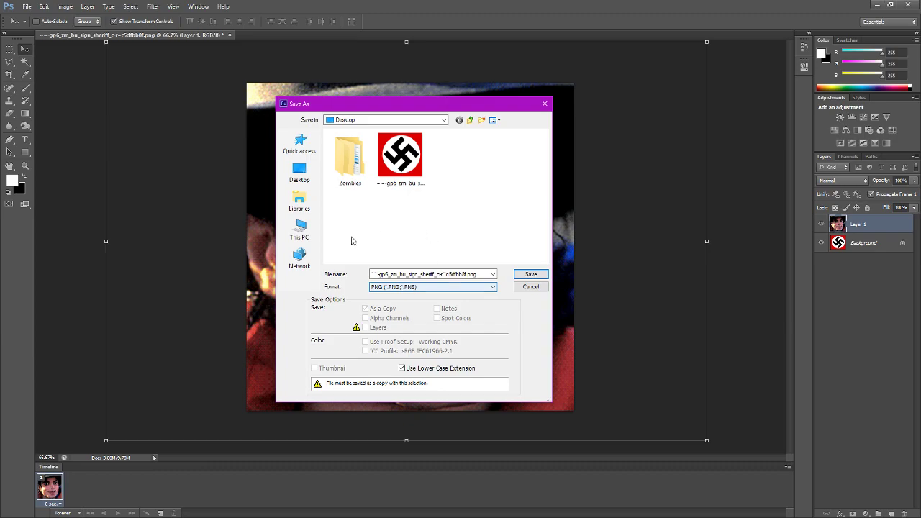
pyautogui.click(540, 276)
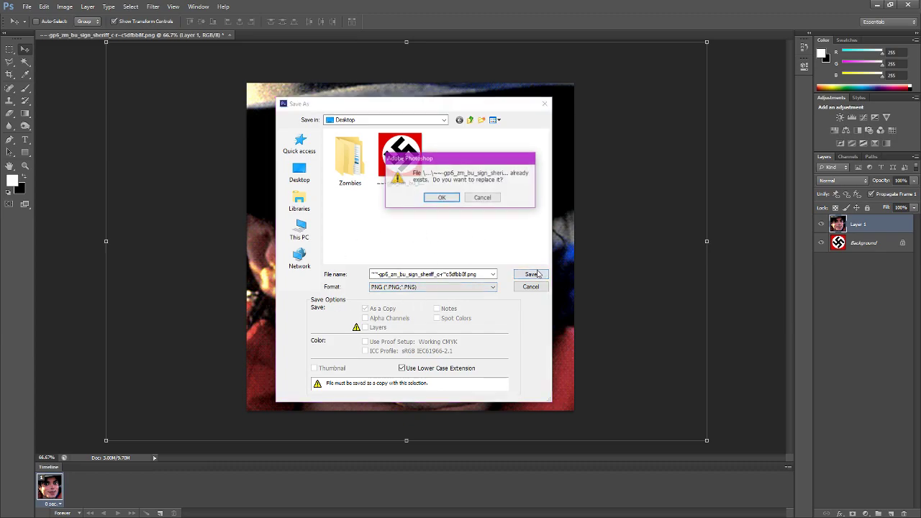
pyautogui.click(442, 198)
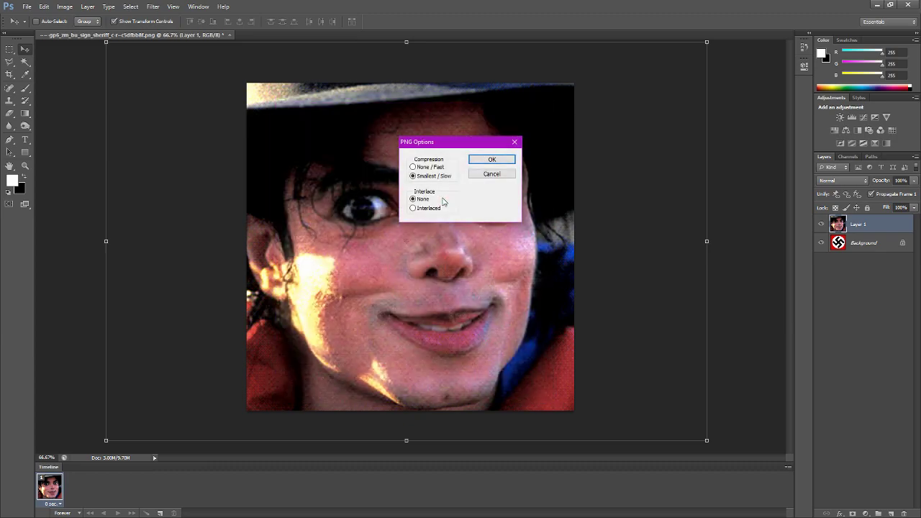
pyautogui.click(484, 161)
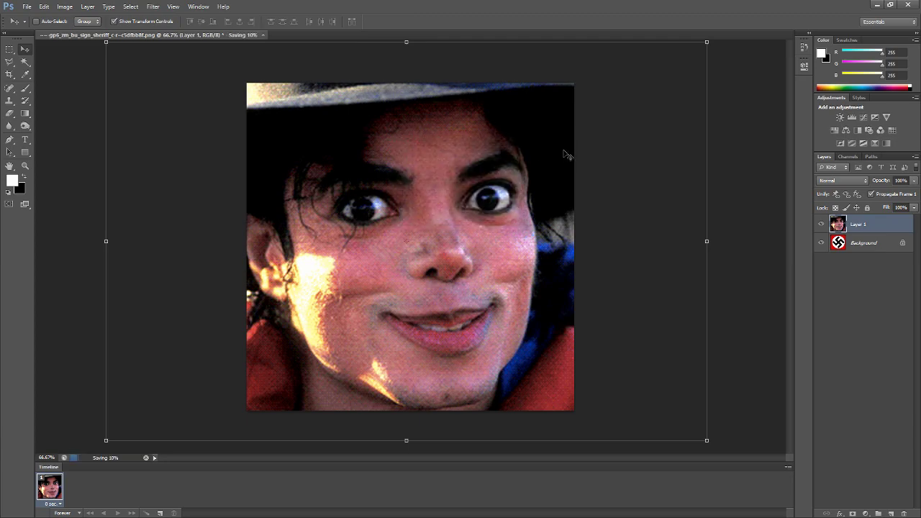
# Quit Photoshop without saving the PSD and move the sign PNG icon toward the desktop centre.
pyautogui.click(908, 4)
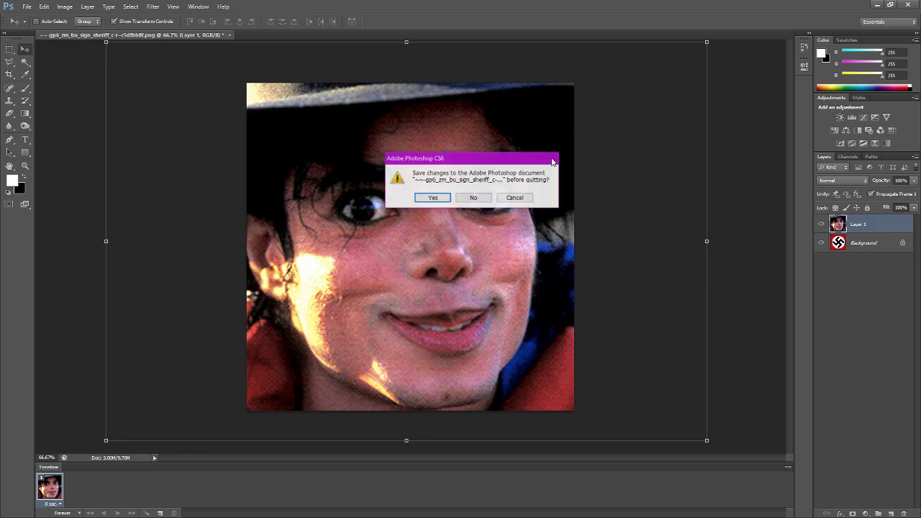
pyautogui.click(472, 198)
pyautogui.moveTo(106, 469); pyautogui.dragTo(297, 473)
pyautogui.moveTo(479, 115); pyautogui.dragTo(431, 109)
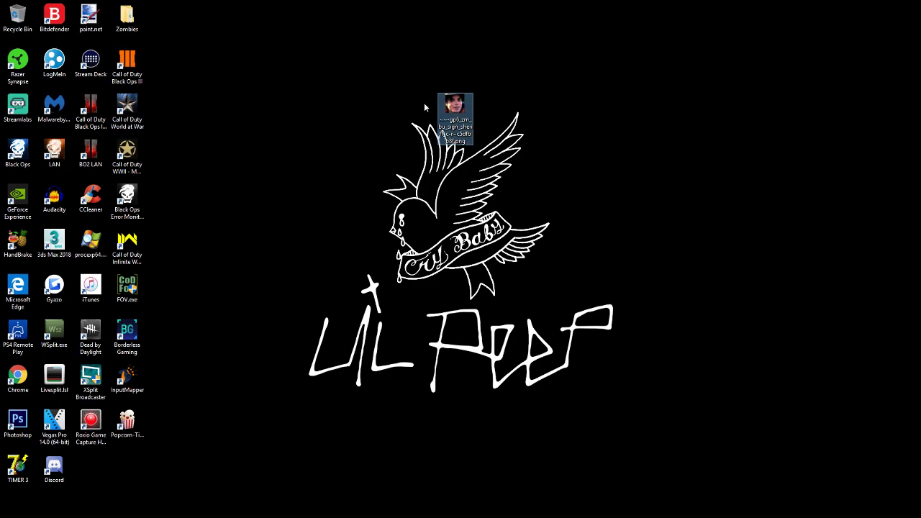
# Drag the sign PNG from the desktop into the BO2 LAN data/images folder.
pyautogui.hotkey('alt', 'Tab')
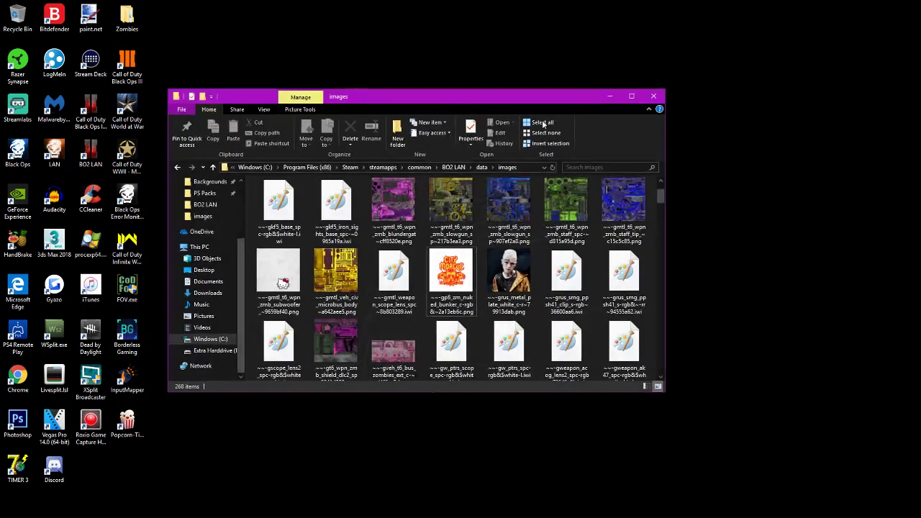
pyautogui.moveTo(439, 97); pyautogui.dragTo(483, 147)
pyautogui.click(482, 113)
pyautogui.moveTo(482, 114); pyautogui.dragTo(527, 261)
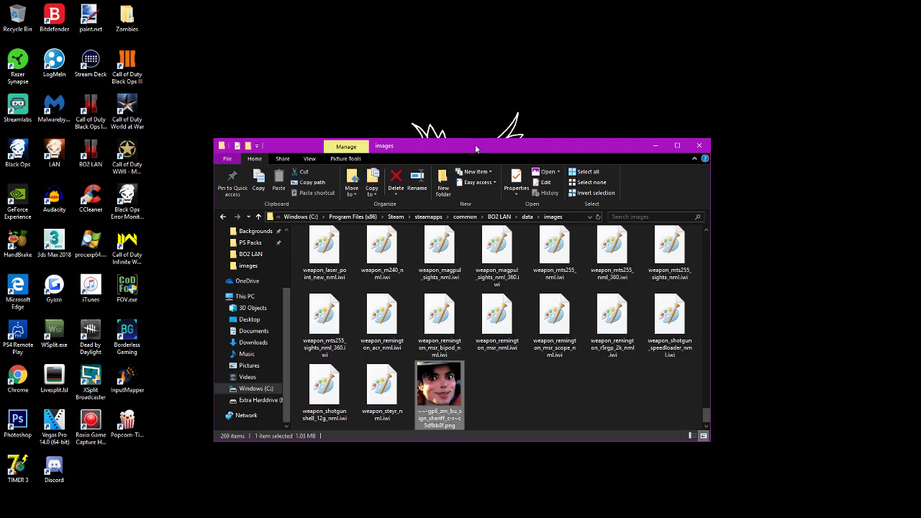
pyautogui.moveTo(477, 144); pyautogui.dragTo(470, 4)
pyautogui.click(886, 5)
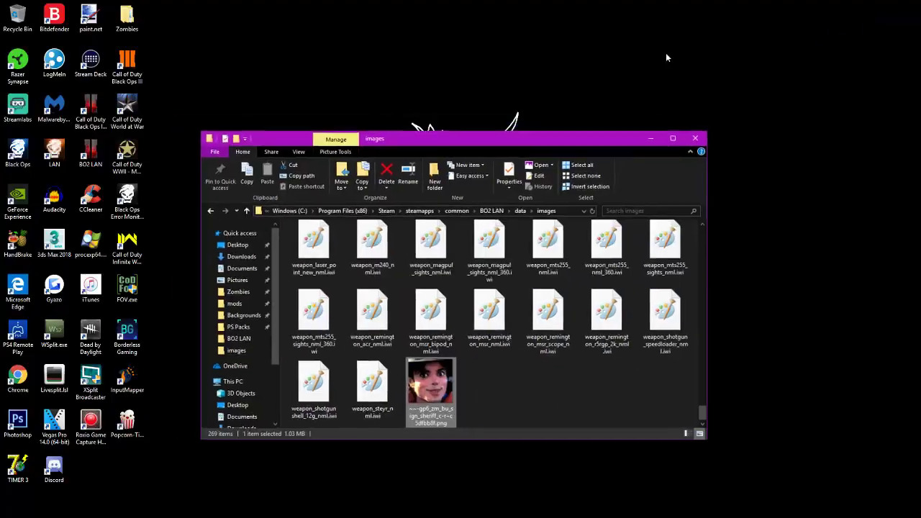
pyautogui.moveTo(539, 153); pyautogui.dragTo(511, 83)
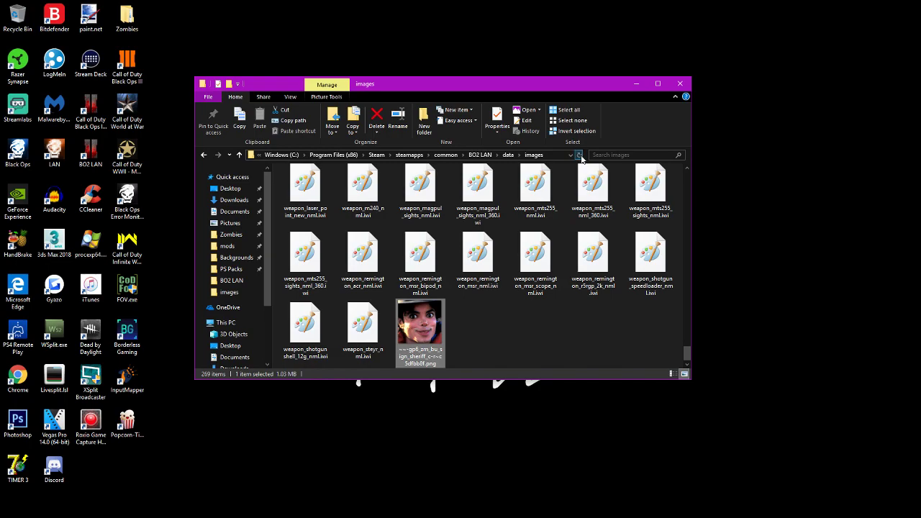
# Refresh the images folder to confirm the new sign, then launch BO2 LAN.
pyautogui.click(578, 155)
pyautogui.scroll(-1, 626, 214)
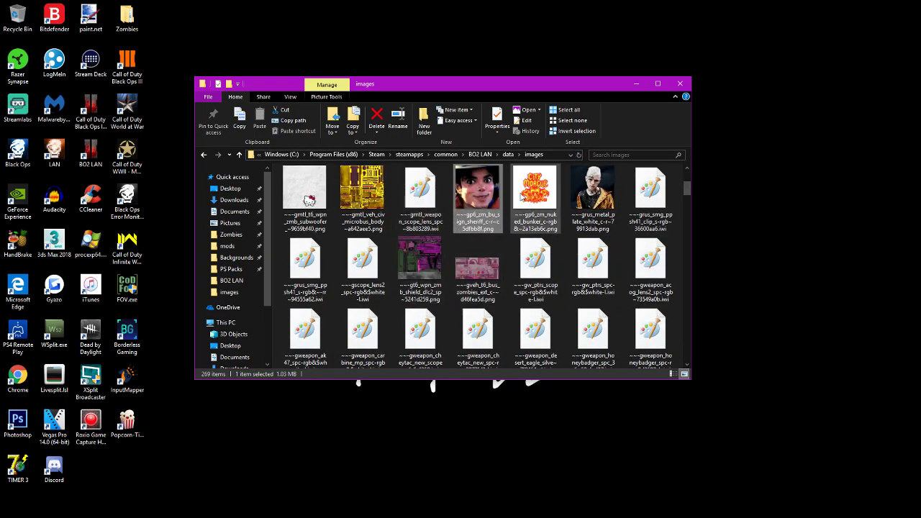
pyautogui.click(506, 209)
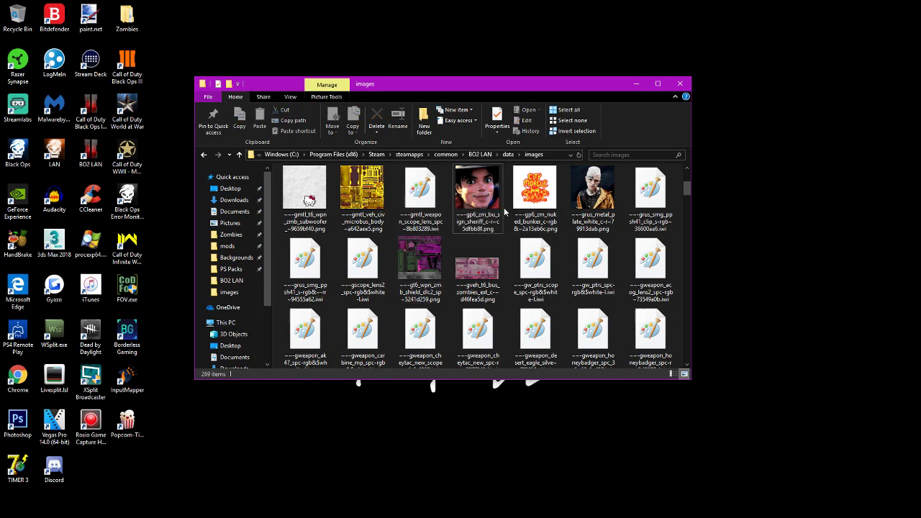
pyautogui.click(83, 149)
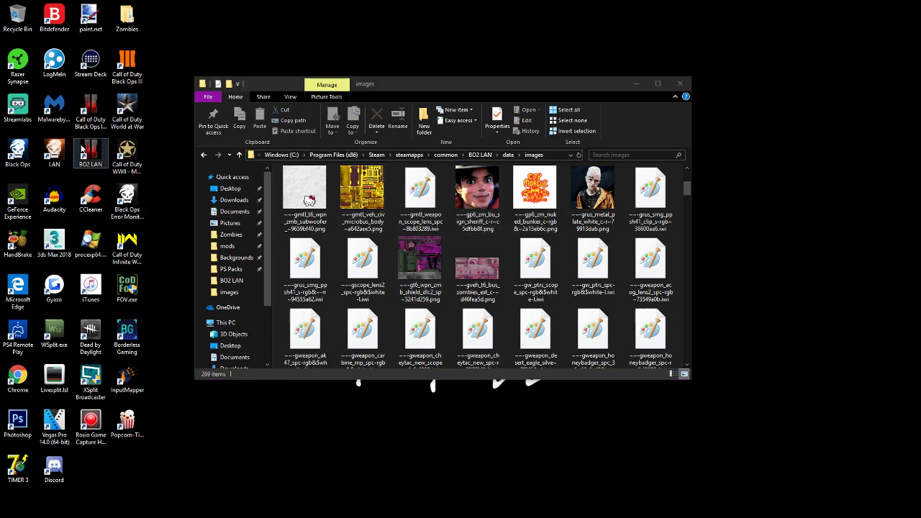